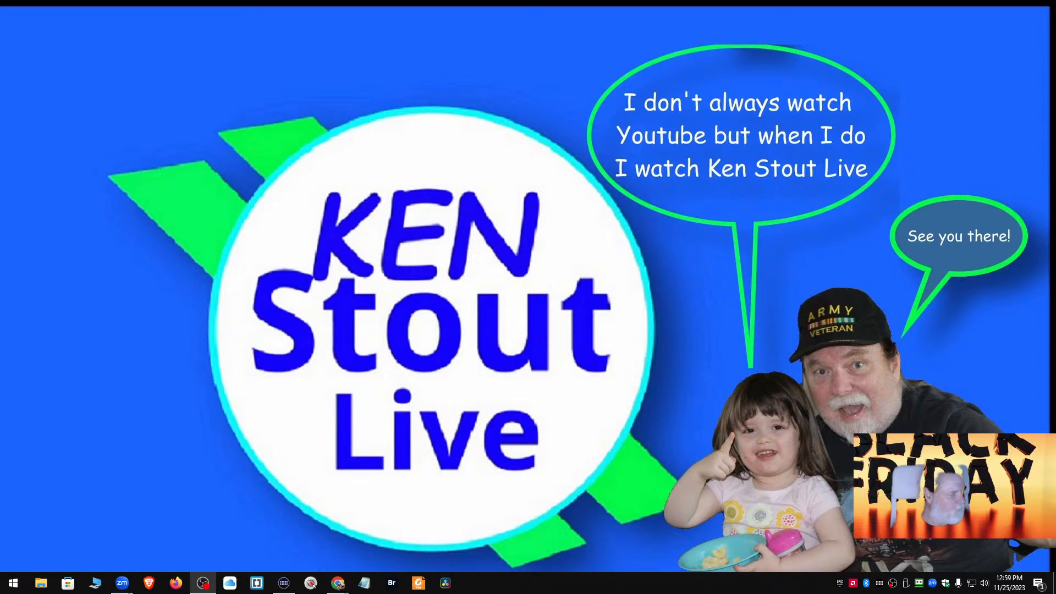
{"action": "key", "text": "alt+Tab"}
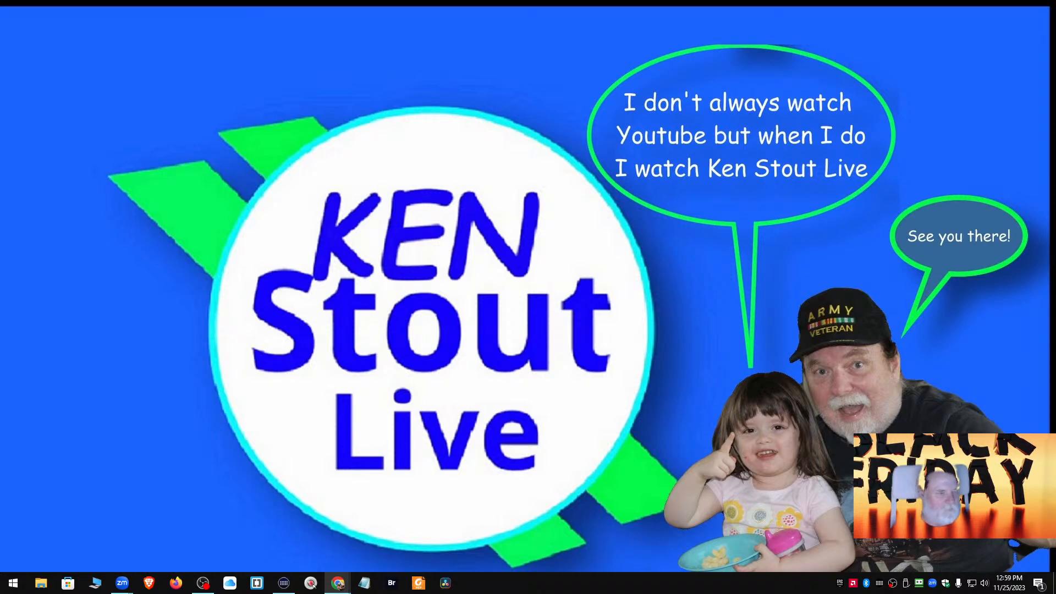
{"action": "key", "text": "alt+Tab"}
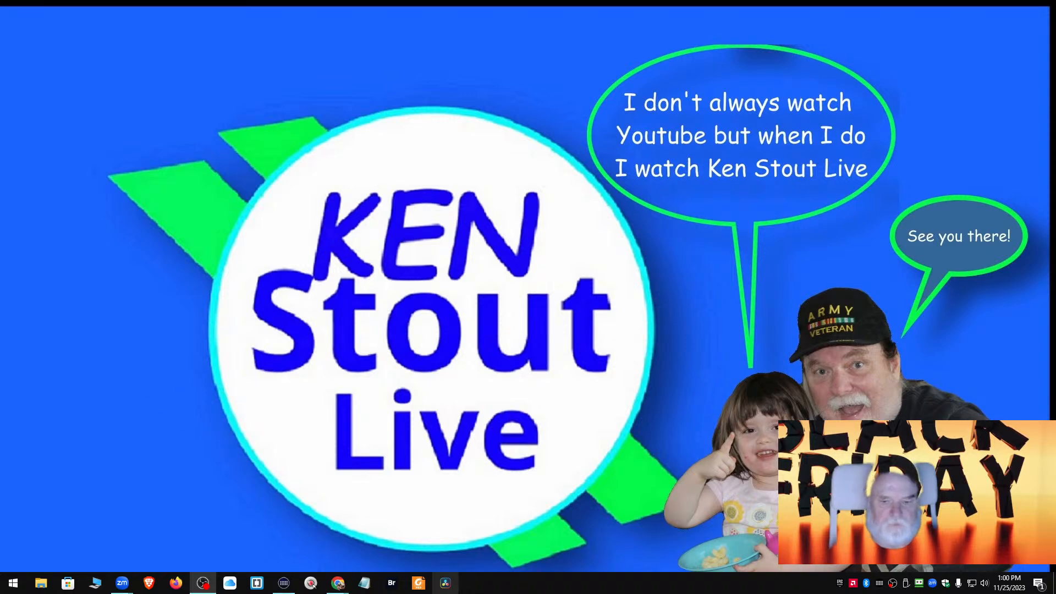
Launch DaVinci Resolve and open the Fusion Clips project from the Daily Davinci Debacle folder
{"action": "left_click", "coordinate": [445, 584]}
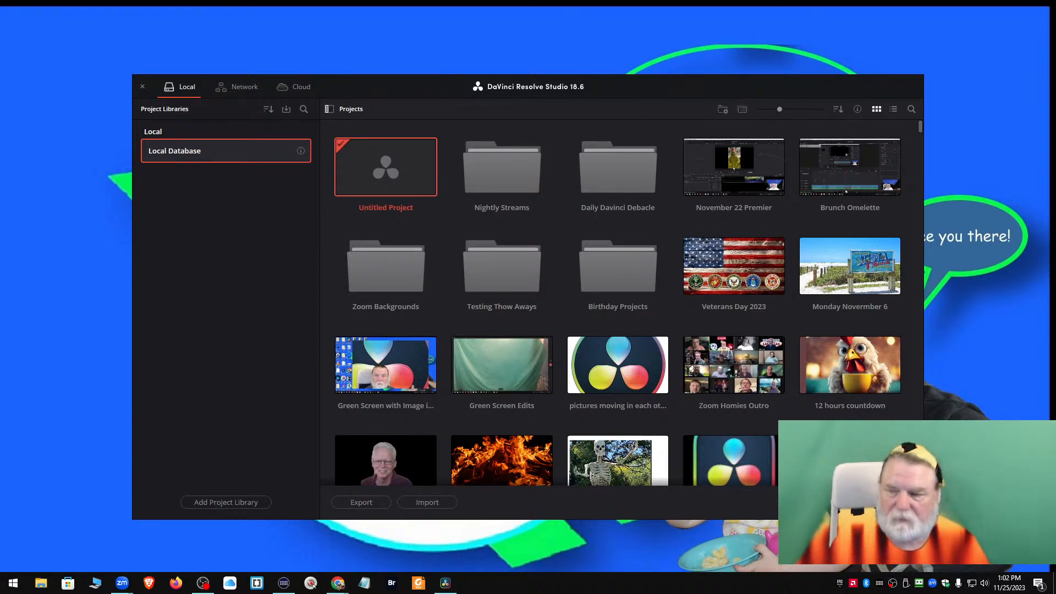
{"action": "double_click", "coordinate": [616, 185]}
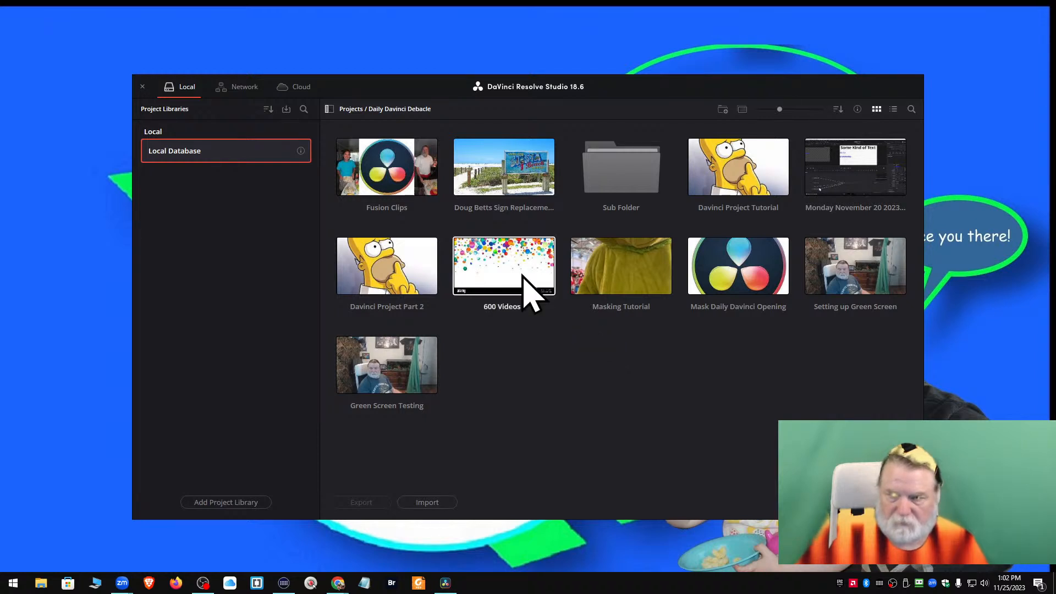
{"action": "double_click", "coordinate": [388, 170]}
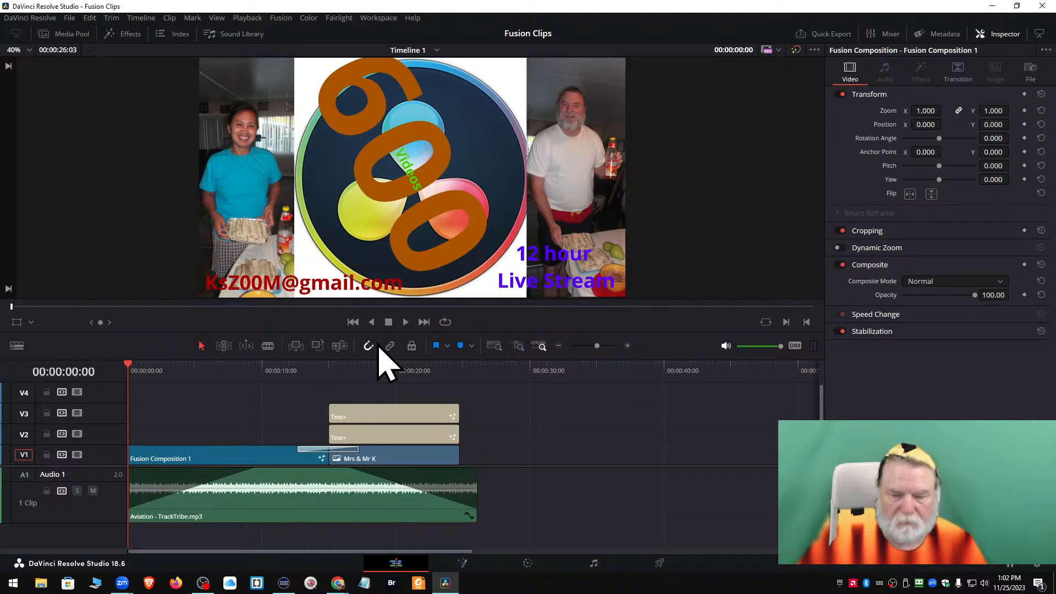
Return to the project manager and close the Fusion Clips project
{"action": "left_click", "coordinate": [1011, 565]}
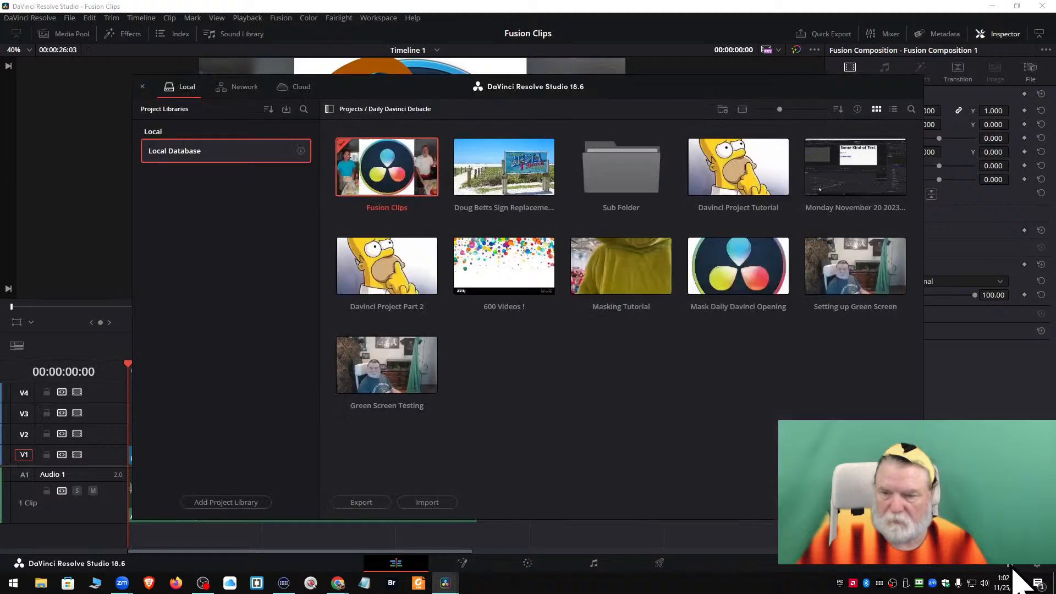
{"action": "right_click", "coordinate": [392, 172]}
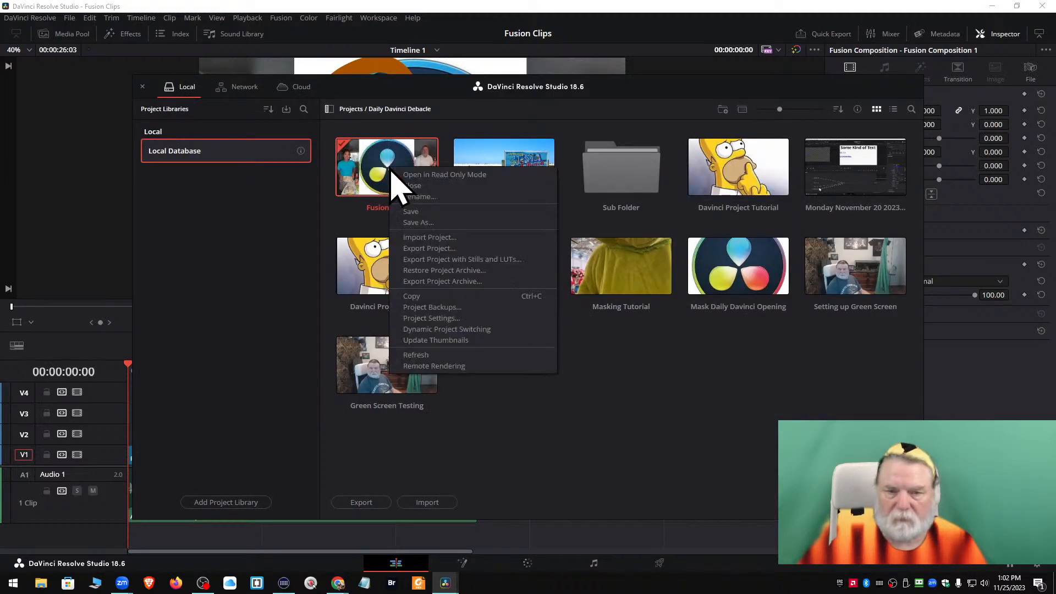
{"action": "left_click", "coordinate": [416, 186]}
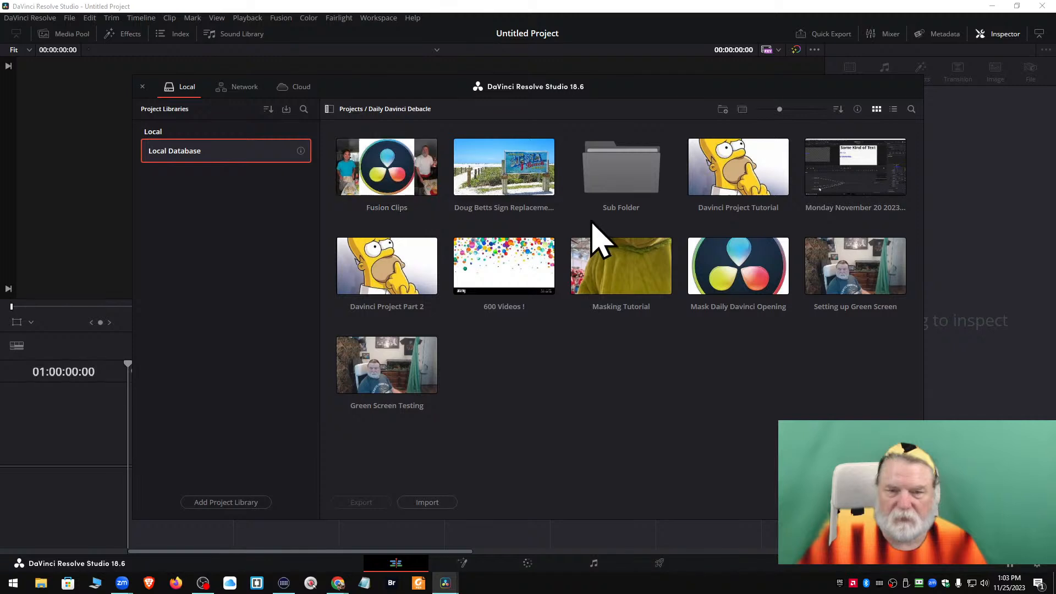
Go back to the top level of the project library and open the Untitled Project
{"action": "left_click", "coordinate": [346, 109]}
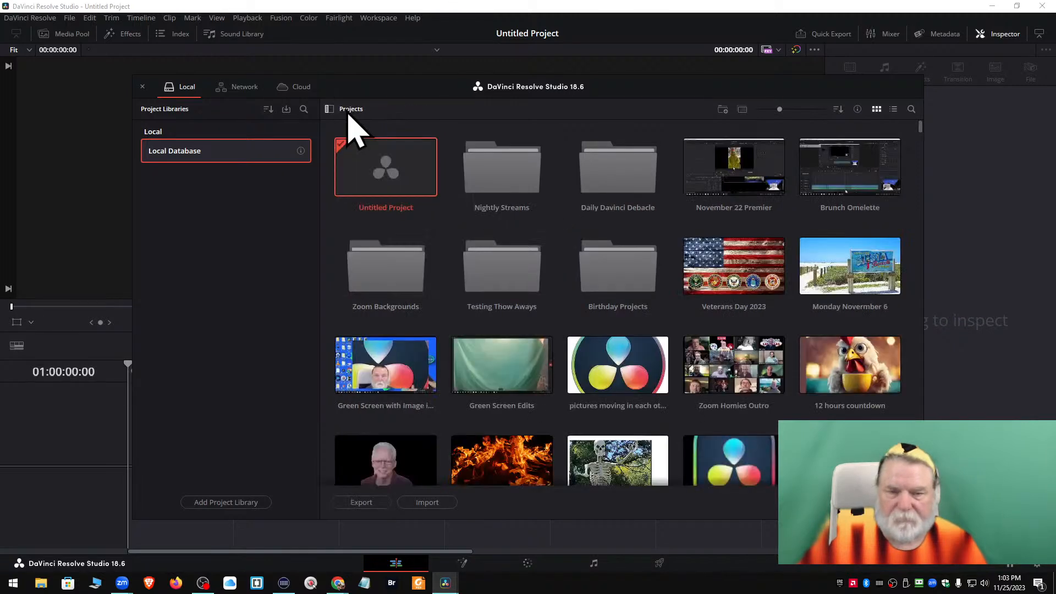
{"action": "left_click", "coordinate": [372, 184]}
{"action": "double_click", "coordinate": [384, 166]}
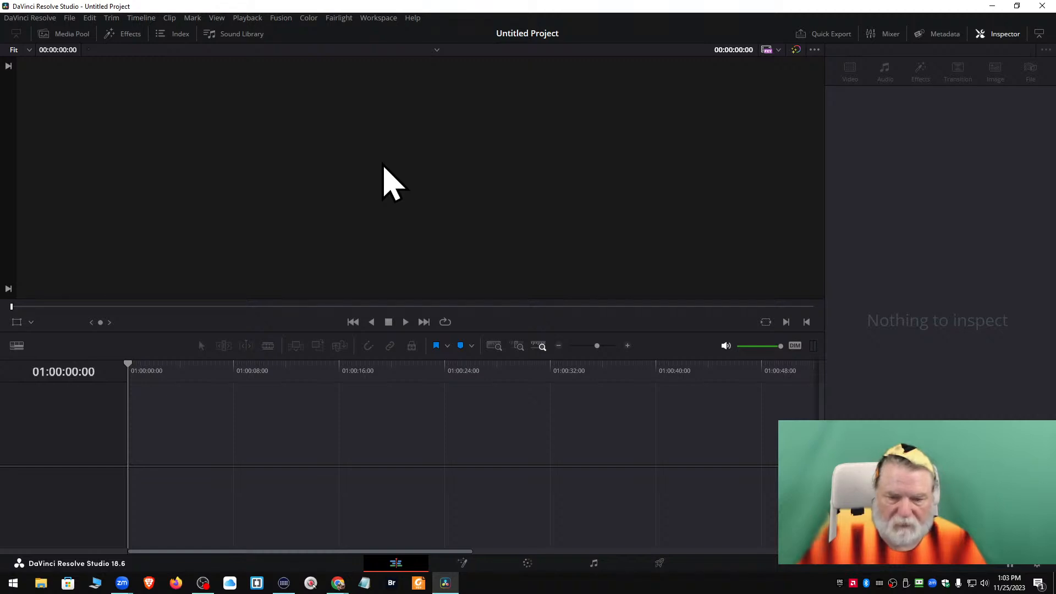
Set the project's timeline frame rate to 30 frames per second and save the project settings
{"action": "left_click", "coordinate": [1037, 565]}
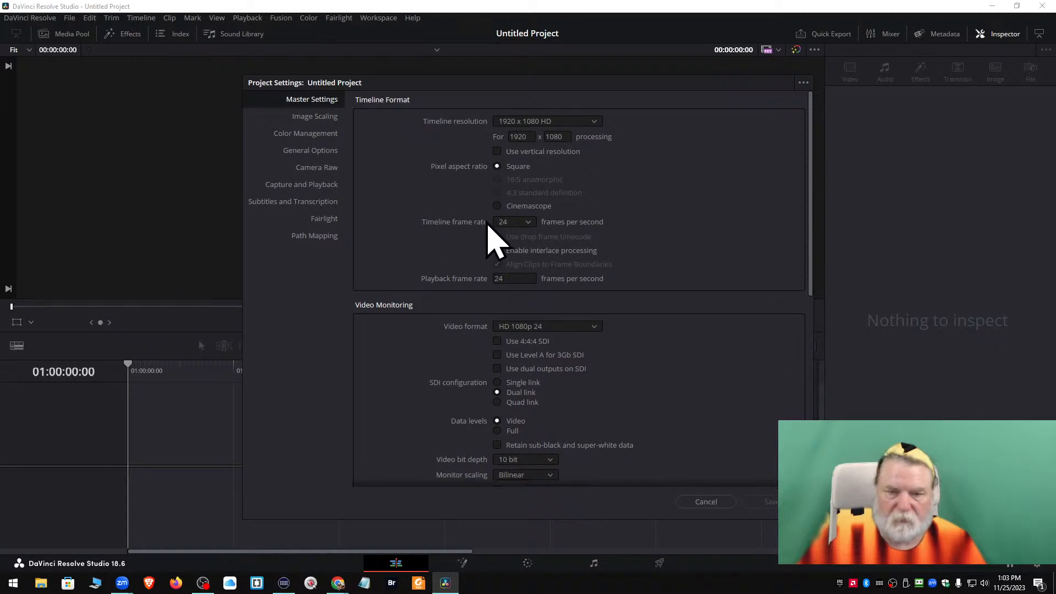
{"action": "left_click", "coordinate": [525, 225]}
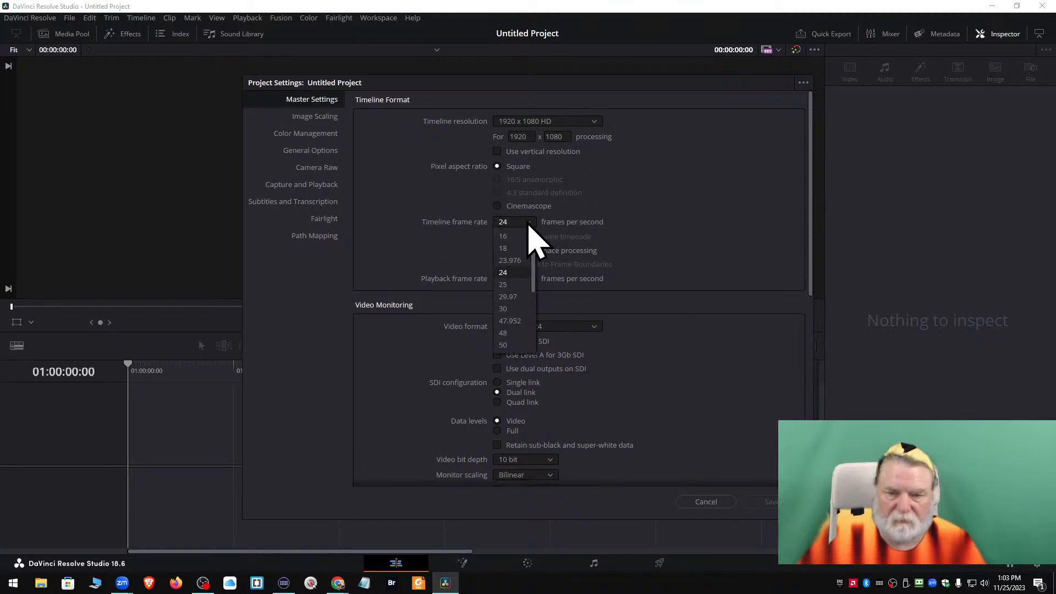
{"action": "left_click", "coordinate": [507, 309]}
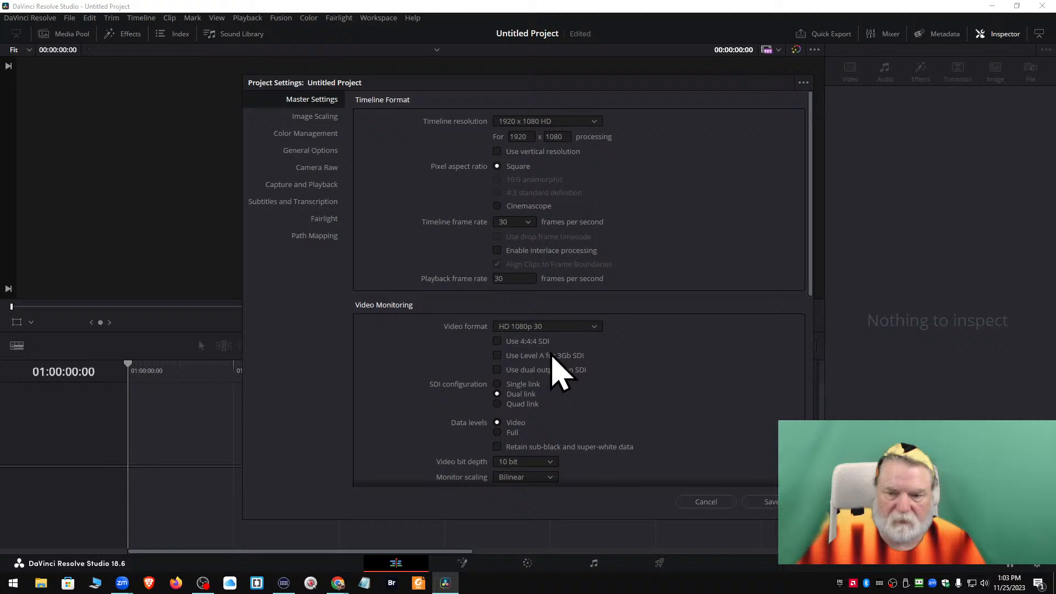
{"action": "left_click", "coordinate": [768, 502]}
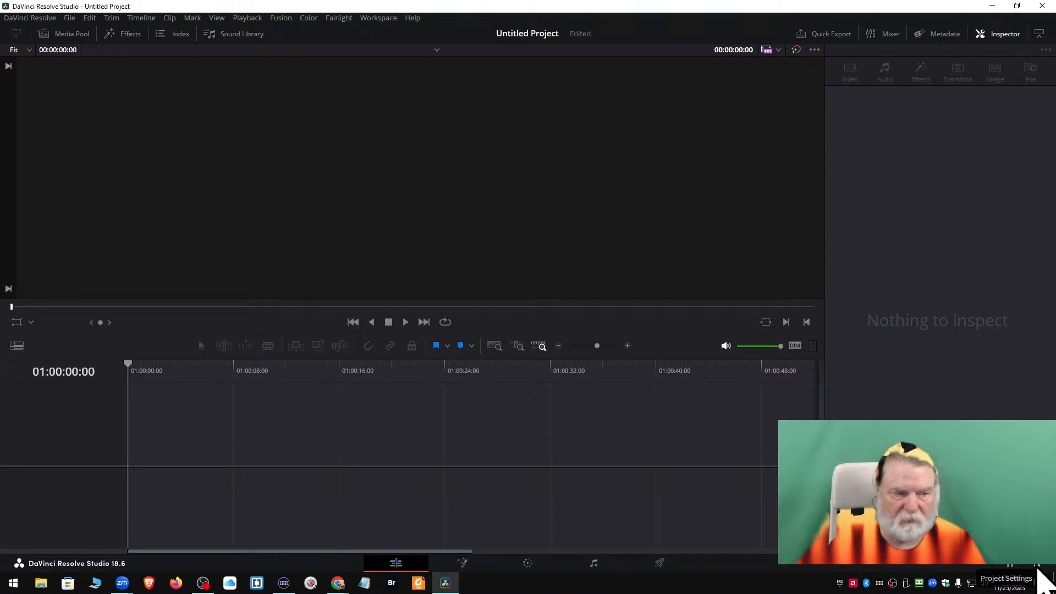
Open the application preferences and look over the System media storage and the User interface settings
{"action": "left_click", "coordinate": [37, 22]}
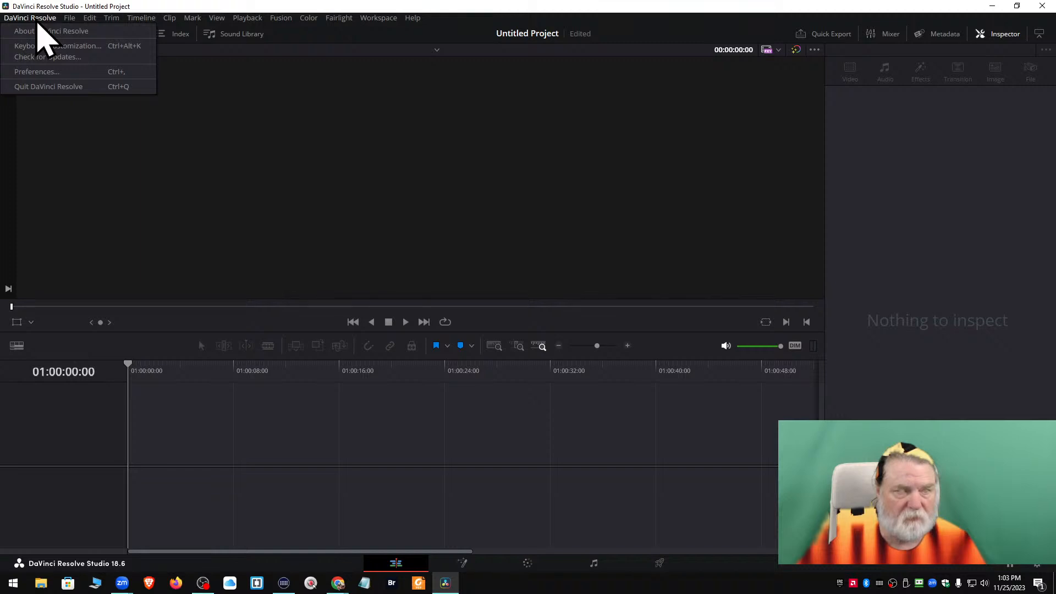
{"action": "left_click", "coordinate": [44, 76]}
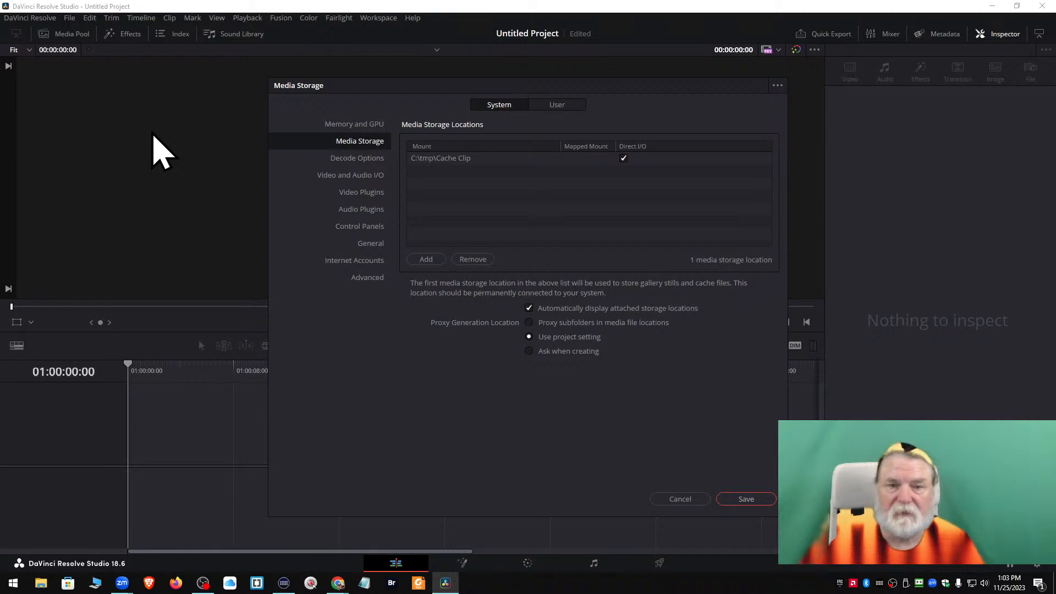
{"action": "left_click", "coordinate": [557, 104]}
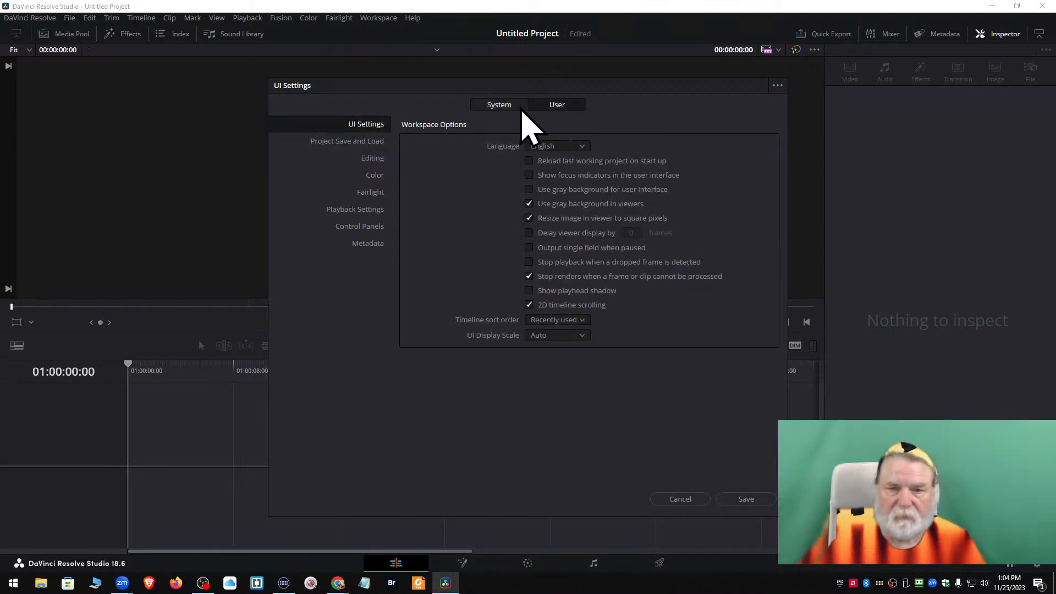
{"action": "left_click", "coordinate": [504, 106]}
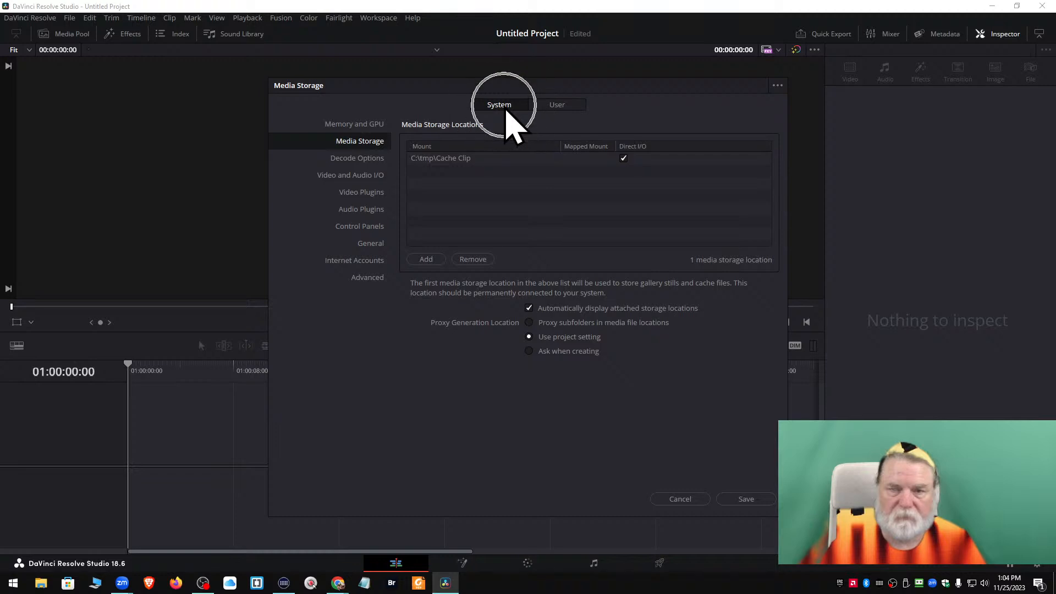
{"action": "left_click", "coordinate": [553, 106]}
{"action": "left_click", "coordinate": [552, 108]}
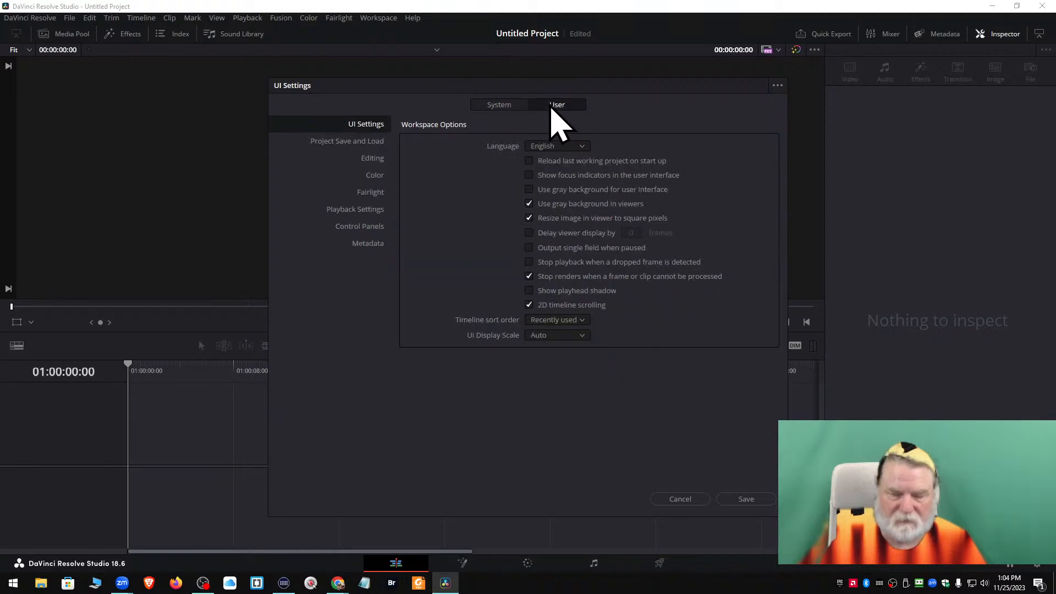
Set the backup interval to every 2 minutes in the user's project save and load preferences and save them
{"action": "left_click", "coordinate": [355, 146]}
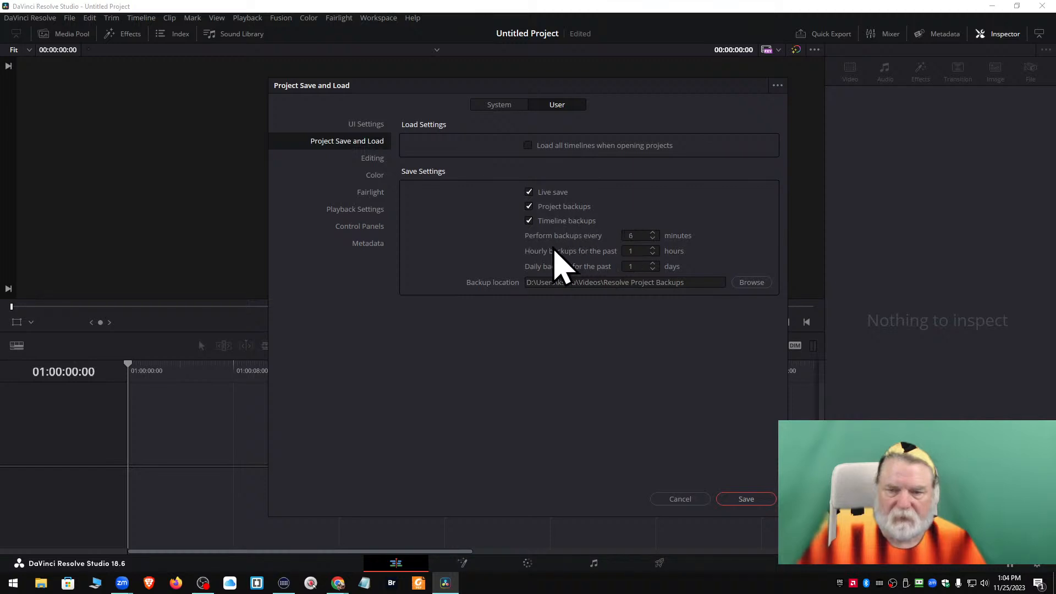
{"action": "left_click", "coordinate": [653, 240]}
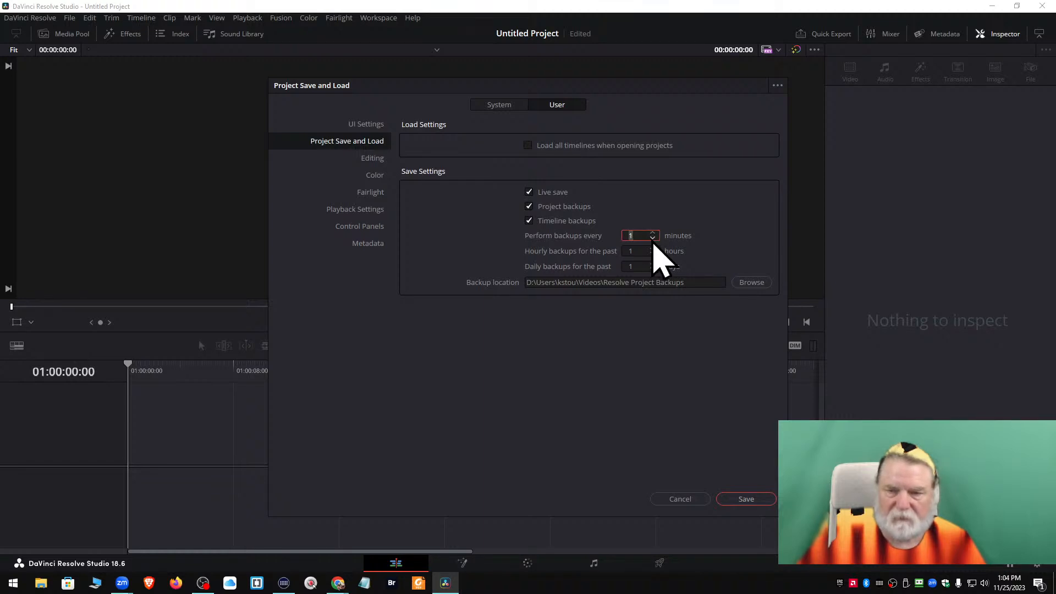
{"action": "left_click", "coordinate": [654, 233]}
{"action": "left_click", "coordinate": [654, 233]}
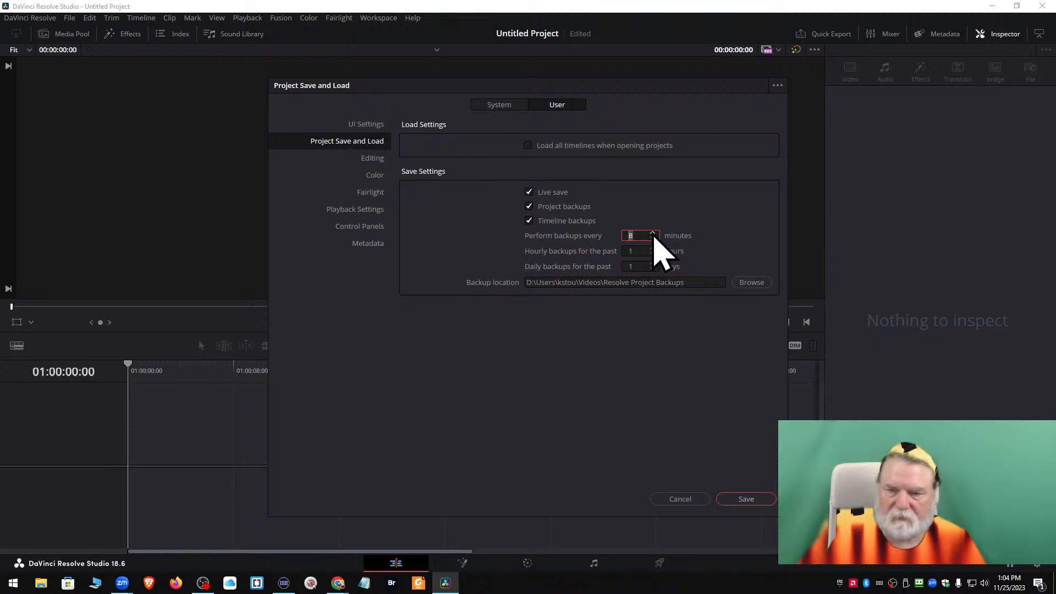
{"action": "left_click", "coordinate": [652, 233]}
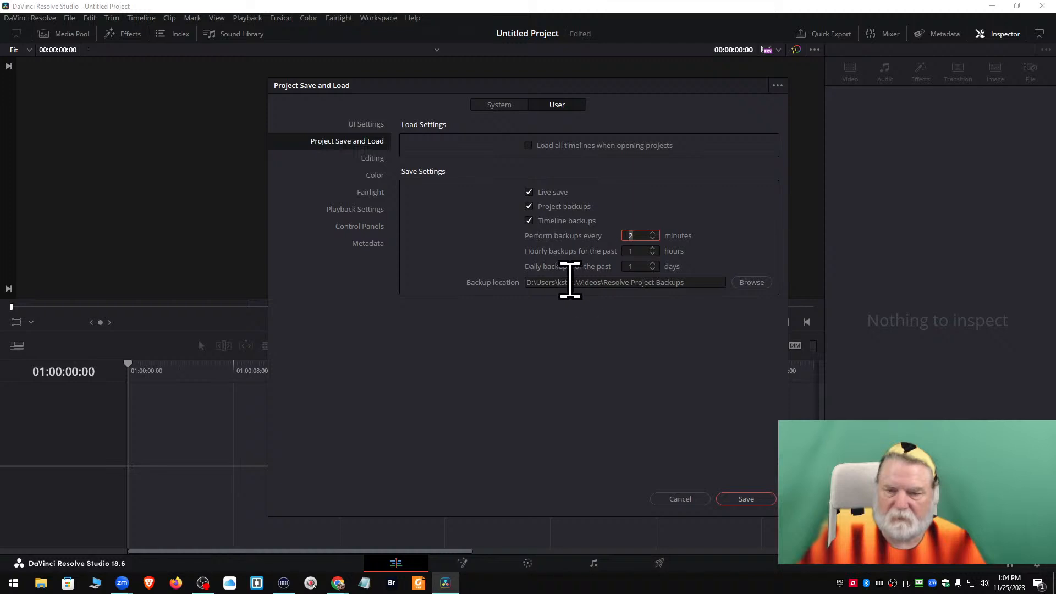
{"action": "left_click", "coordinate": [746, 501]}
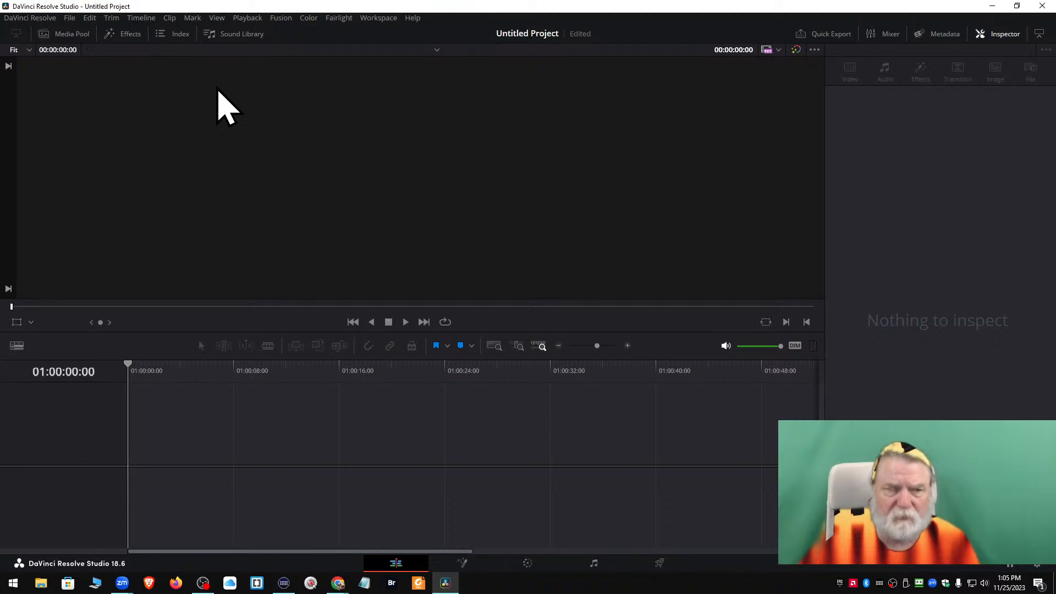
Import 4wx8EcIA_400x400.jpg, the photo of three men at a restaurant table and the photo of the couple in red shirts from Thumbnails into the media pool
{"action": "left_click", "coordinate": [67, 34]}
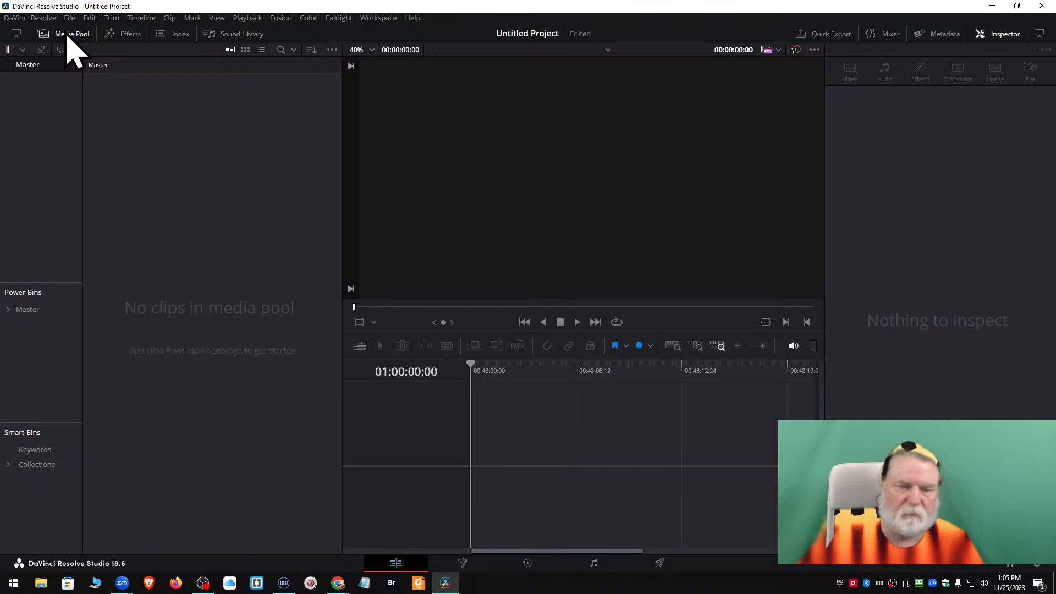
{"action": "right_click", "coordinate": [183, 199]}
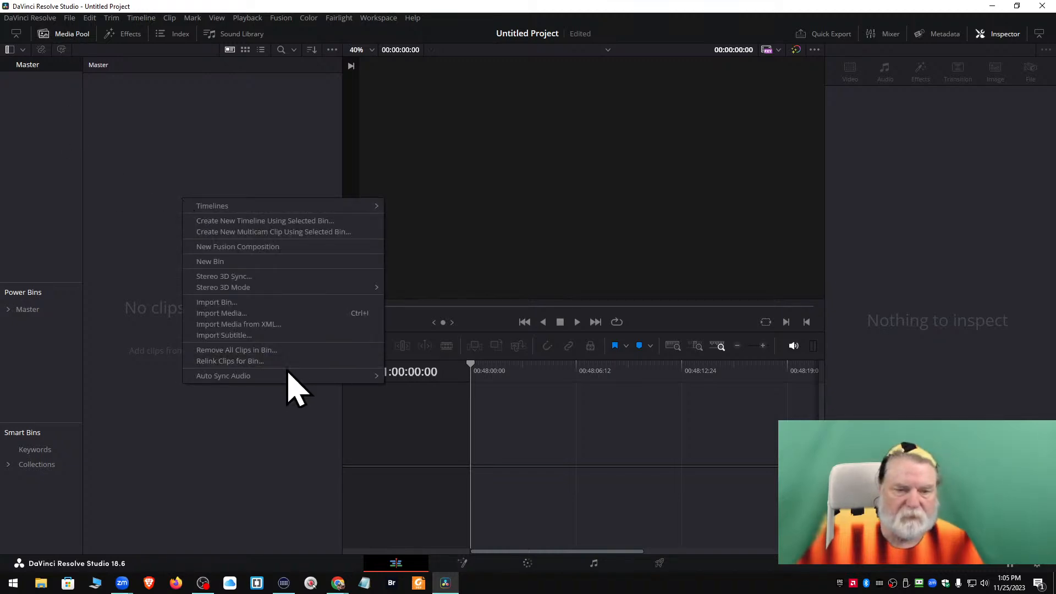
{"action": "left_click", "coordinate": [231, 318]}
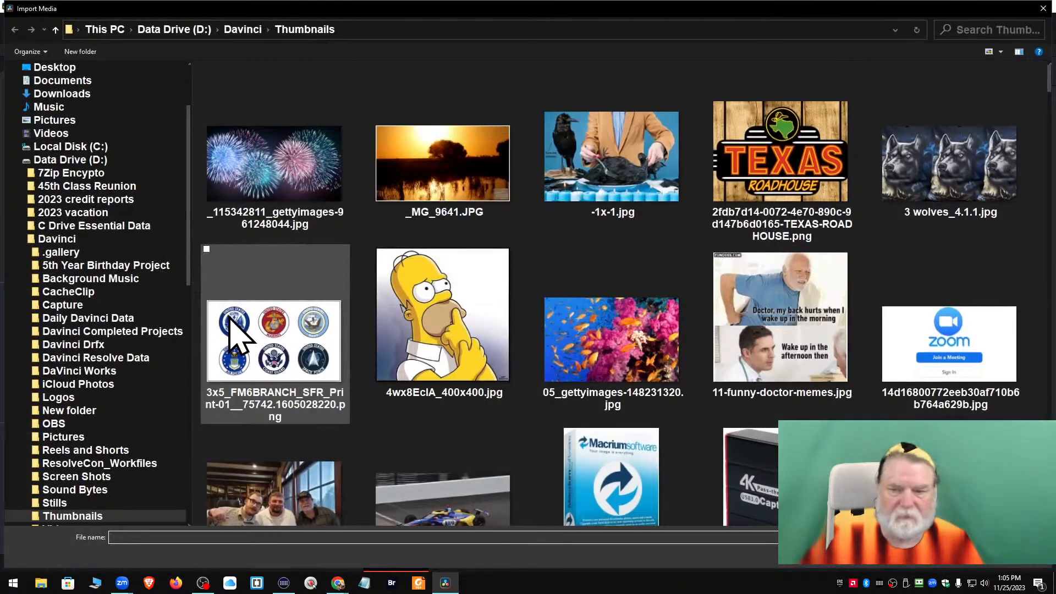
{"action": "left_click", "coordinate": [443, 288]}
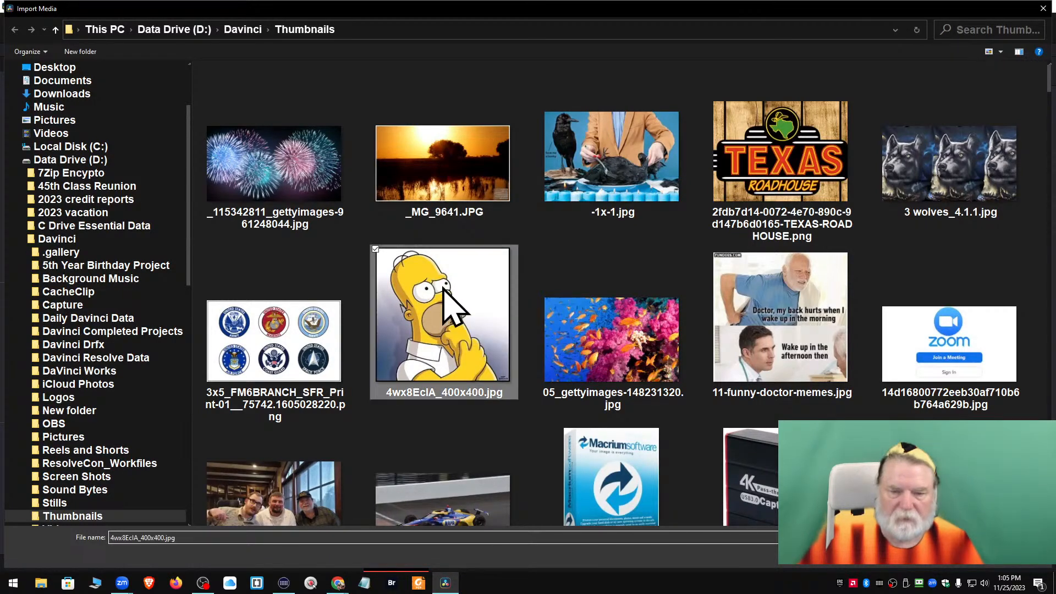
{"action": "left_click", "coordinate": [287, 501], "text": "ctrl"}
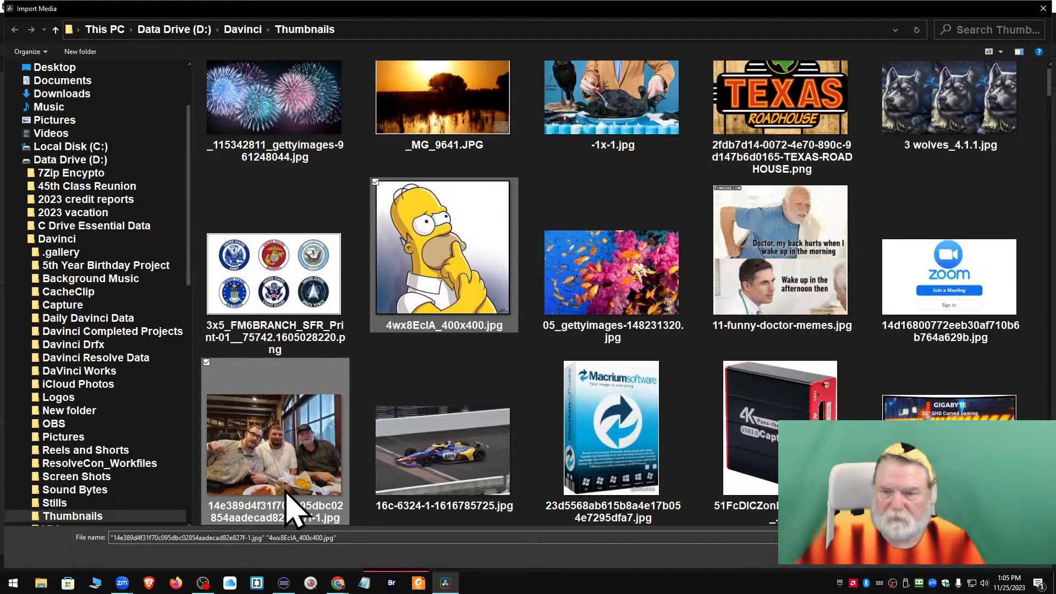
{"action": "scroll", "coordinate": [341, 472], "scroll_direction": "down", "scroll_amount": 5}
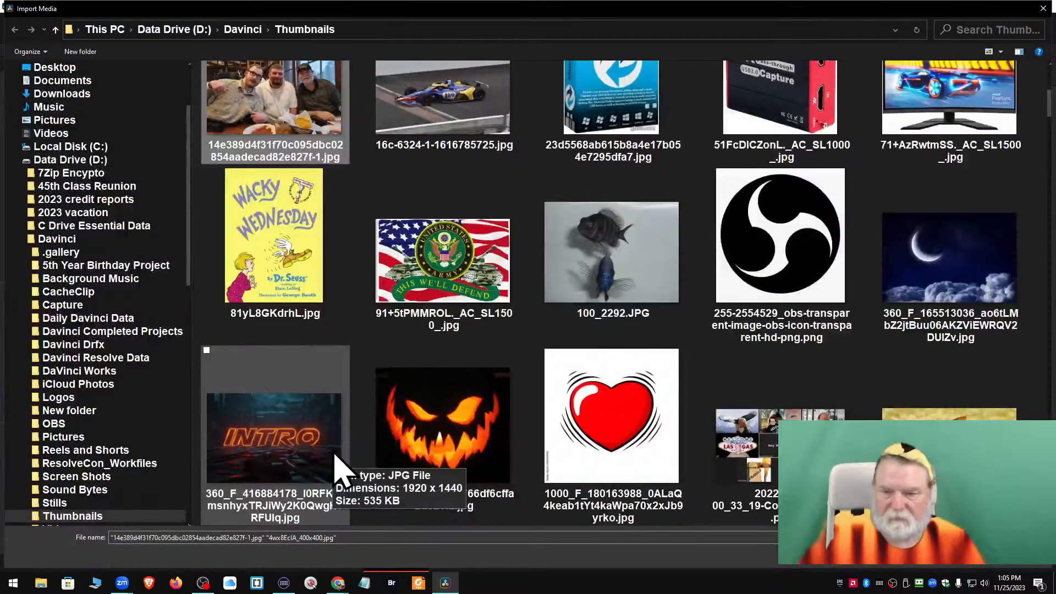
{"action": "scroll", "coordinate": [341, 472], "scroll_direction": "down", "scroll_amount": 3}
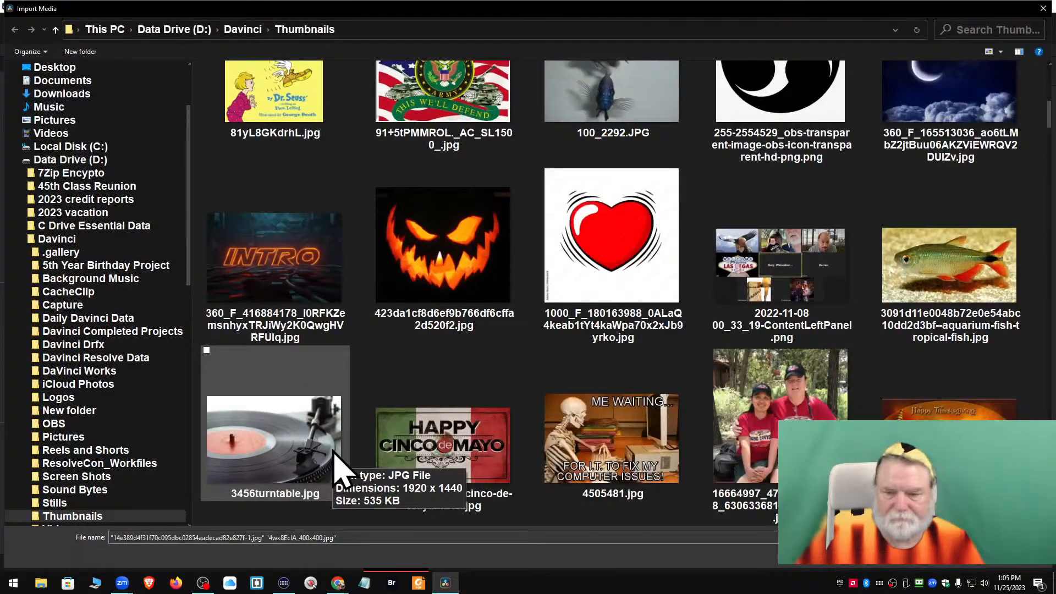
{"action": "left_click", "coordinate": [771, 484], "text": "ctrl"}
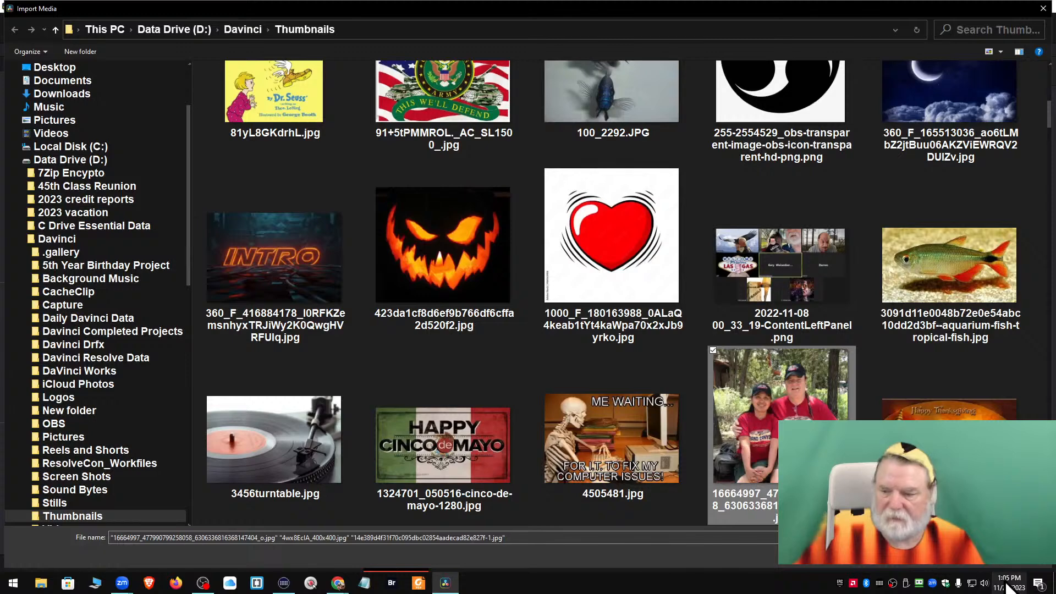
{"action": "left_click", "coordinate": [963, 559]}
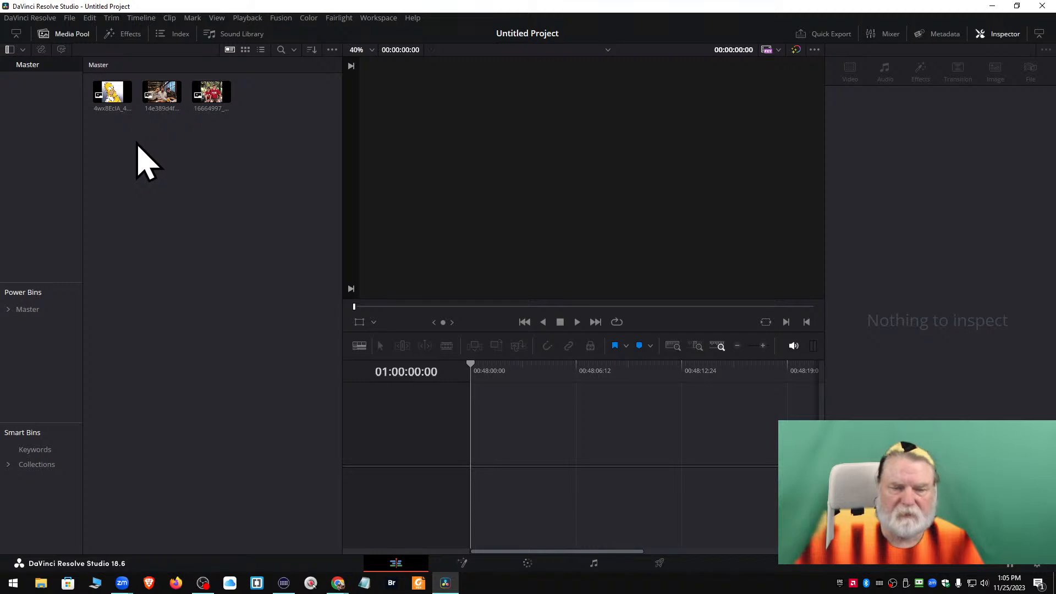
Select the three imported images in the media pool and place them together on a new timeline
{"action": "left_click", "coordinate": [110, 96]}
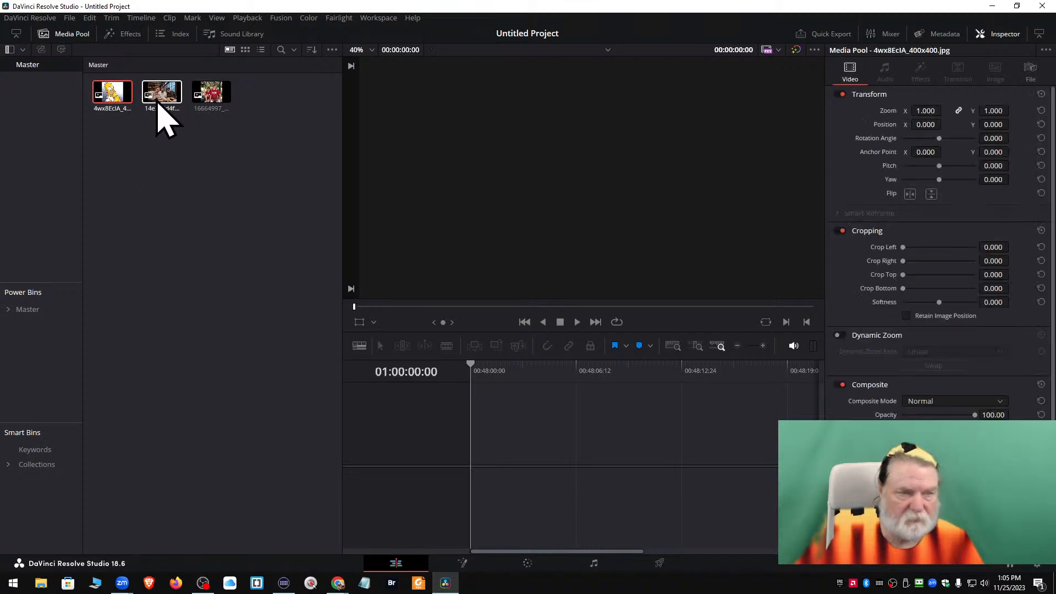
{"action": "left_click_drag", "start_coordinate": [125, 134], "coordinate": [205, 108]}
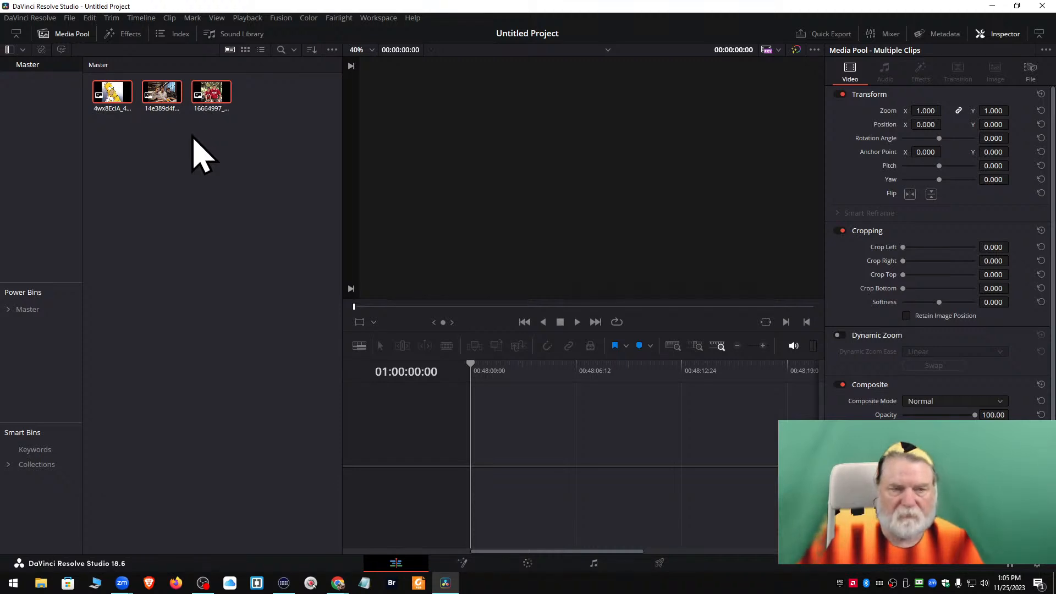
{"action": "left_click_drag", "start_coordinate": [165, 106], "coordinate": [569, 456]}
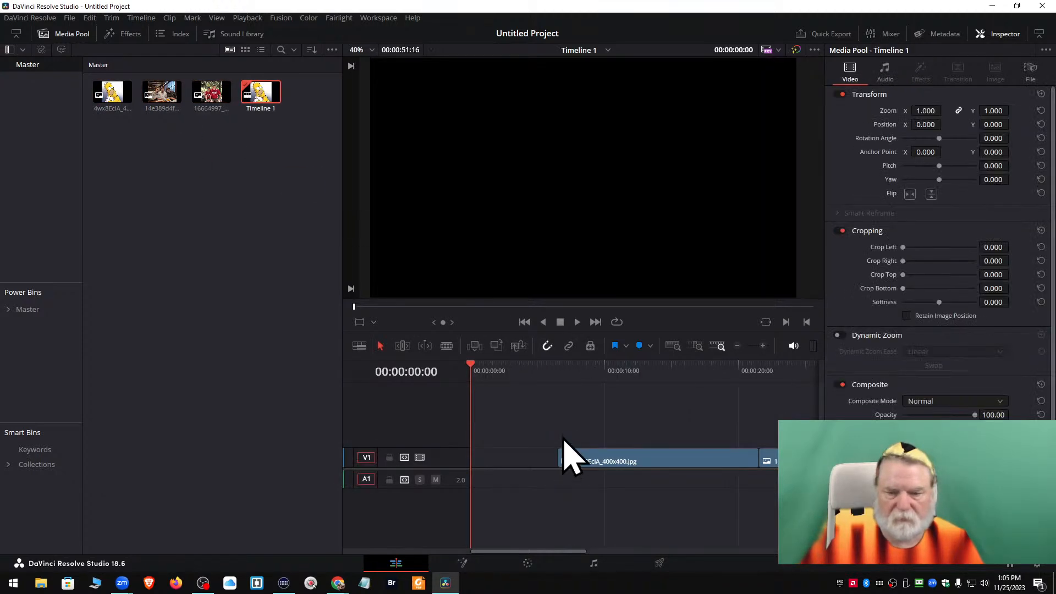
{"action": "left_click", "coordinate": [70, 35]}
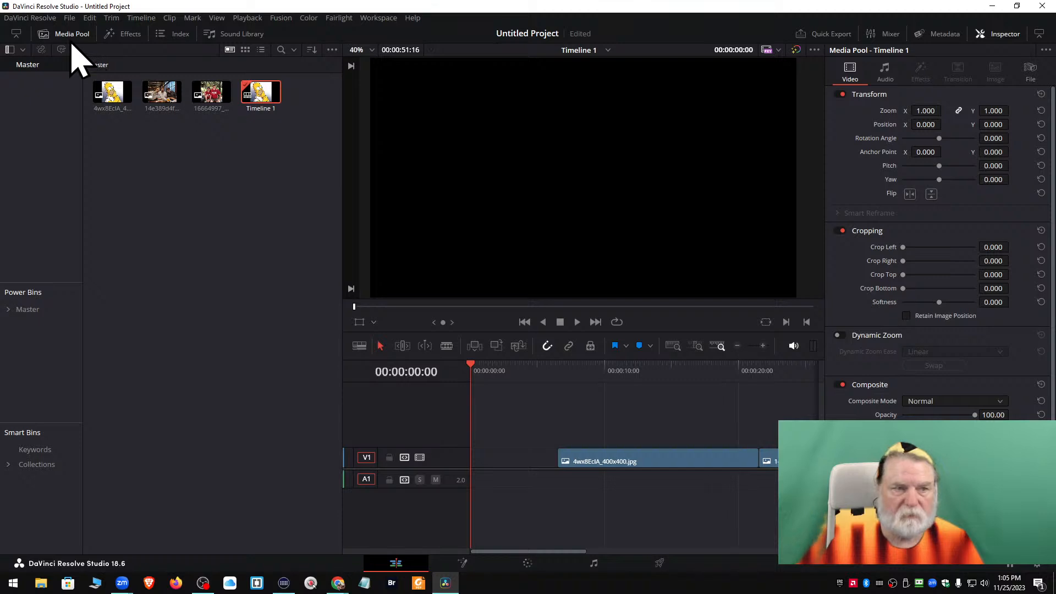
Stack the three image clips at the start of the timeline, with 4wx8EcIA_400x400.jpg on V1, the restaurant photo on V2 and the couple photo on V3
{"action": "left_click_drag", "start_coordinate": [374, 478], "coordinate": [297, 487]}
{"action": "left_click_drag", "start_coordinate": [462, 465], "coordinate": [155, 425]}
{"action": "left_click_drag", "start_coordinate": [722, 462], "coordinate": [218, 395]}
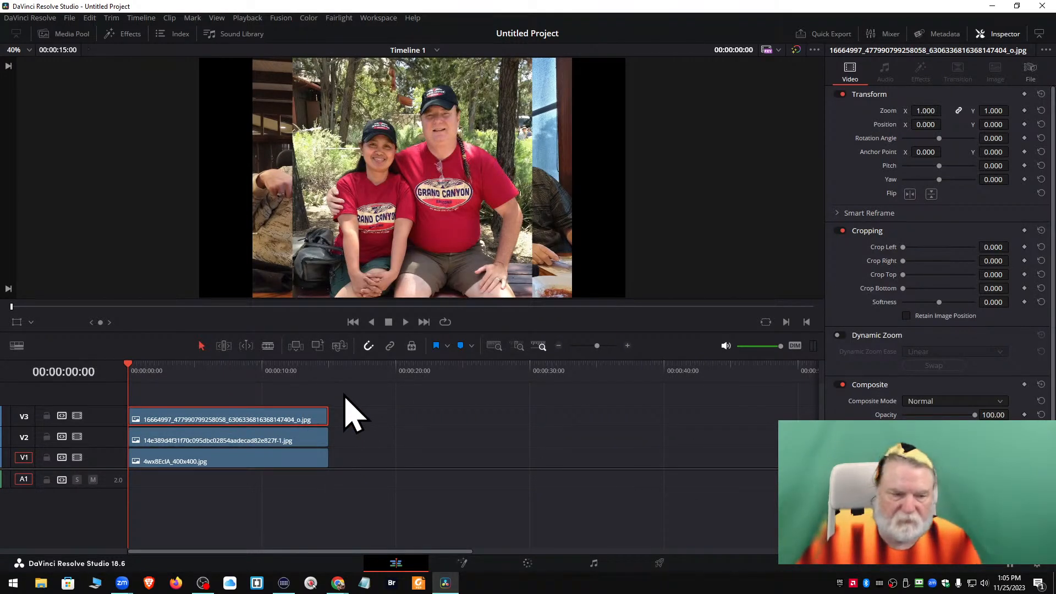
Disable video tracks V3, V2 and V1 in turn to reveal the layer beneath, and enable all three again
{"action": "left_click", "coordinate": [77, 416]}
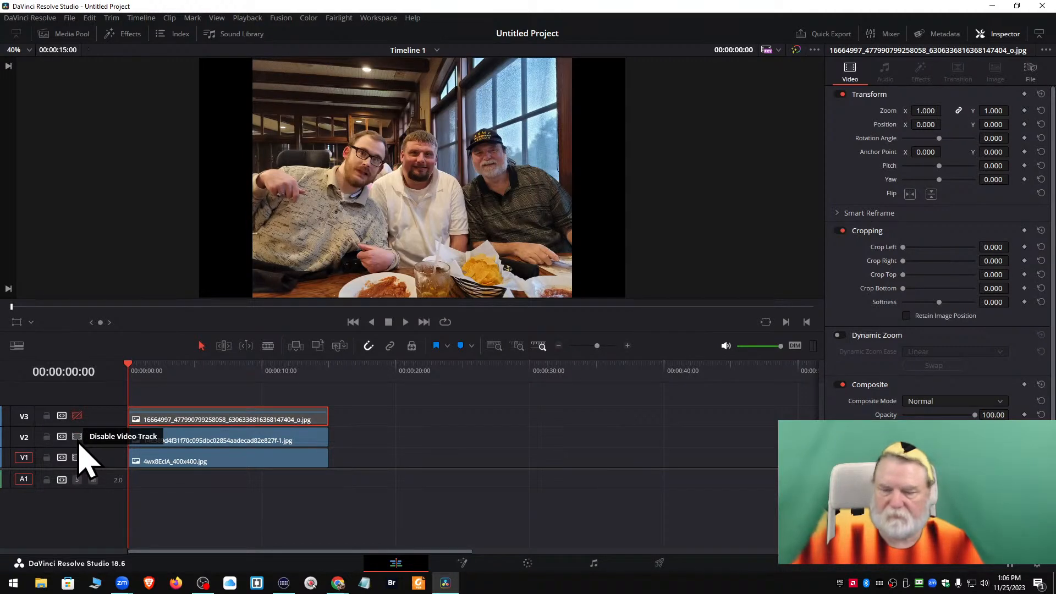
{"action": "left_click", "coordinate": [78, 437]}
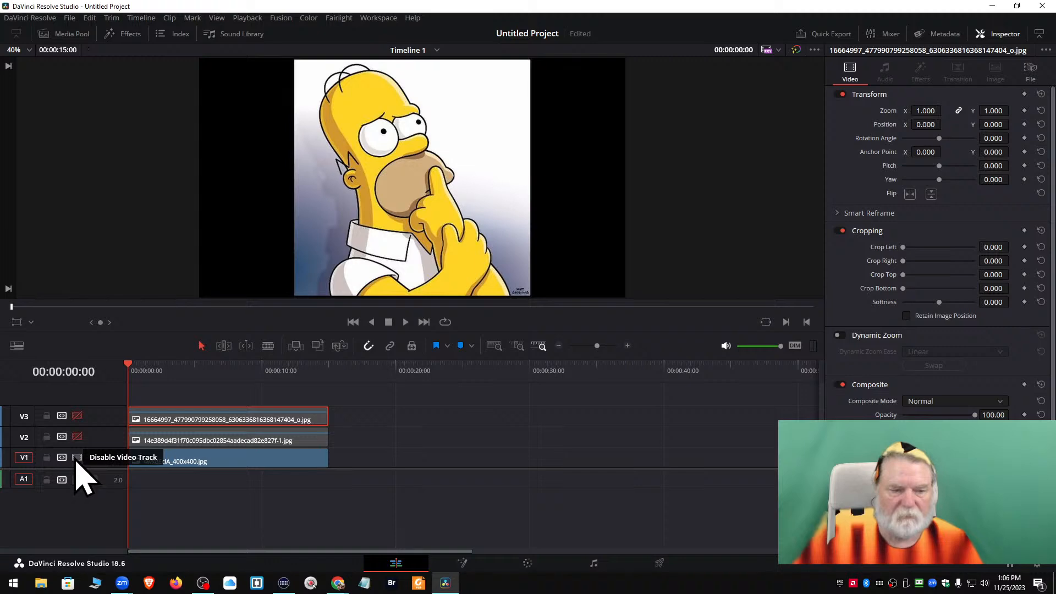
{"action": "left_click", "coordinate": [77, 457]}
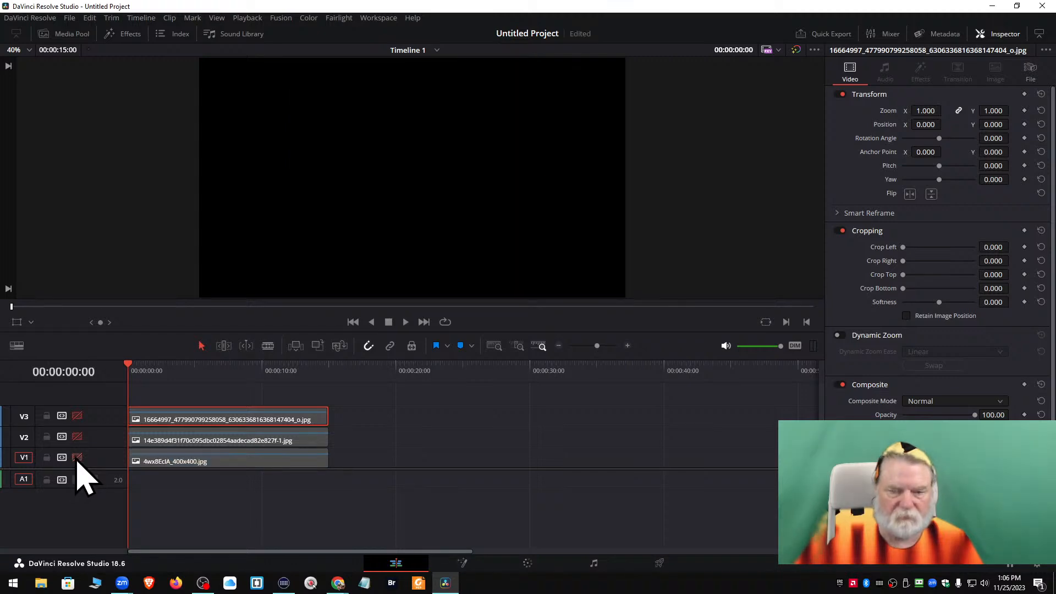
{"action": "left_click", "coordinate": [77, 458]}
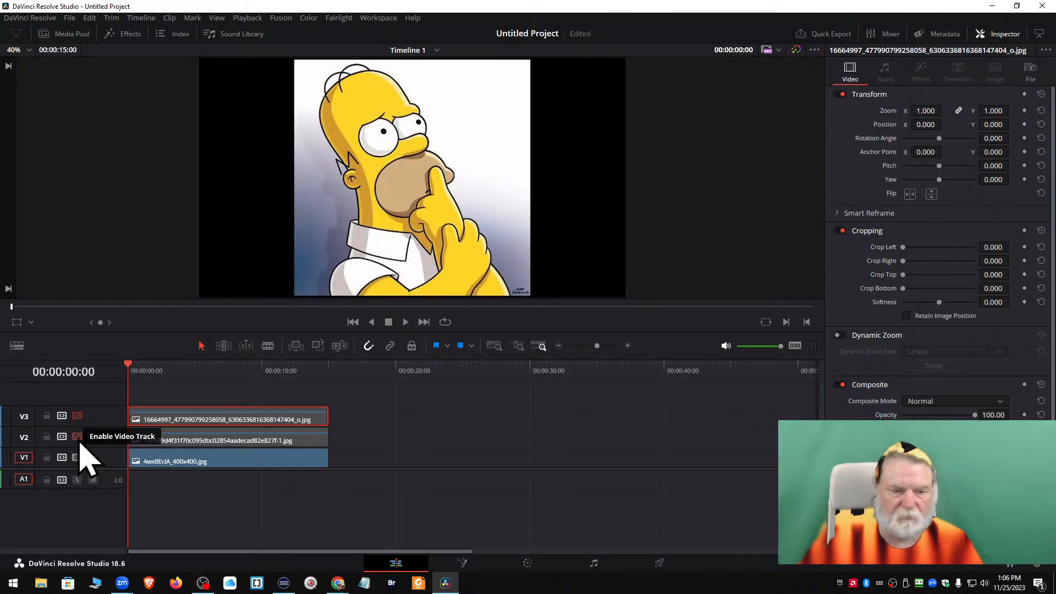
{"action": "left_click", "coordinate": [77, 437]}
{"action": "left_click", "coordinate": [78, 416]}
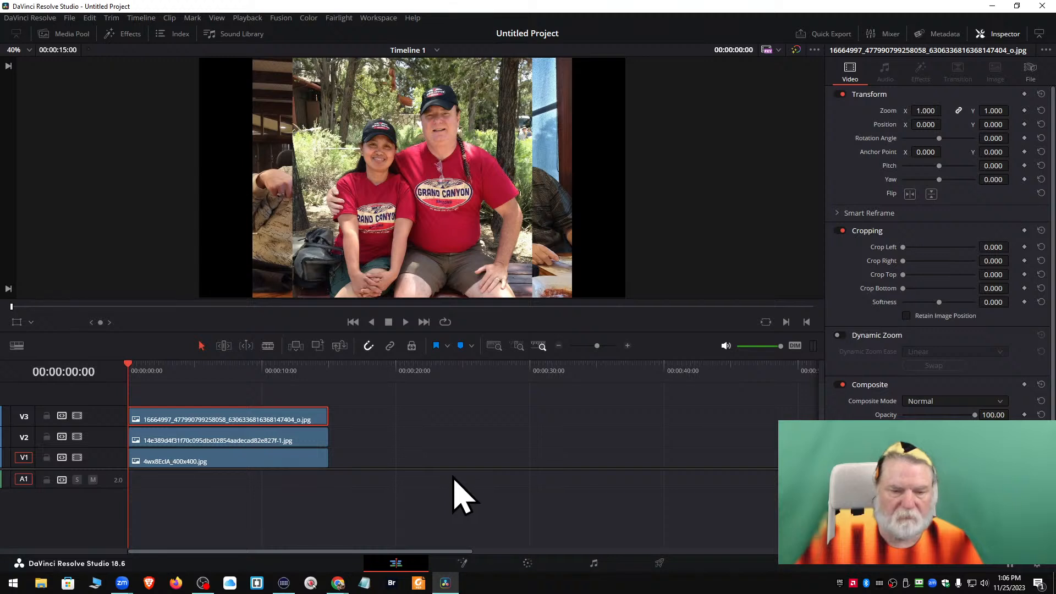
Delete all three stacked image clips from the timeline
{"action": "left_click_drag", "start_coordinate": [295, 390], "coordinate": [307, 460]}
{"action": "key", "text": "Delete"}
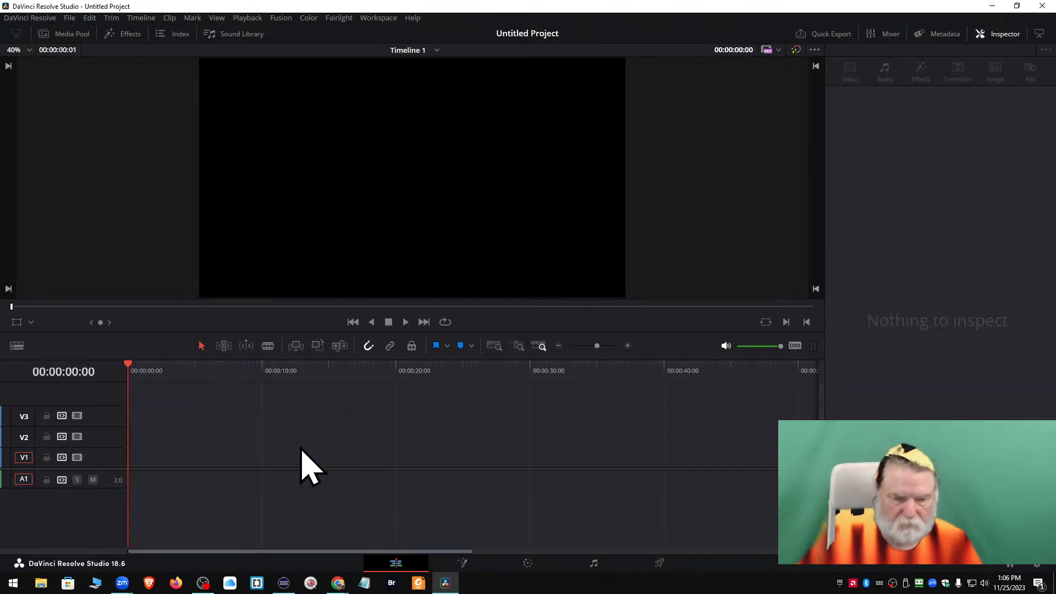
Create a 15-second Fusion composition at 30 fps in the media pool and place it on track V1 about 4 seconds in
{"action": "left_click", "coordinate": [67, 35]}
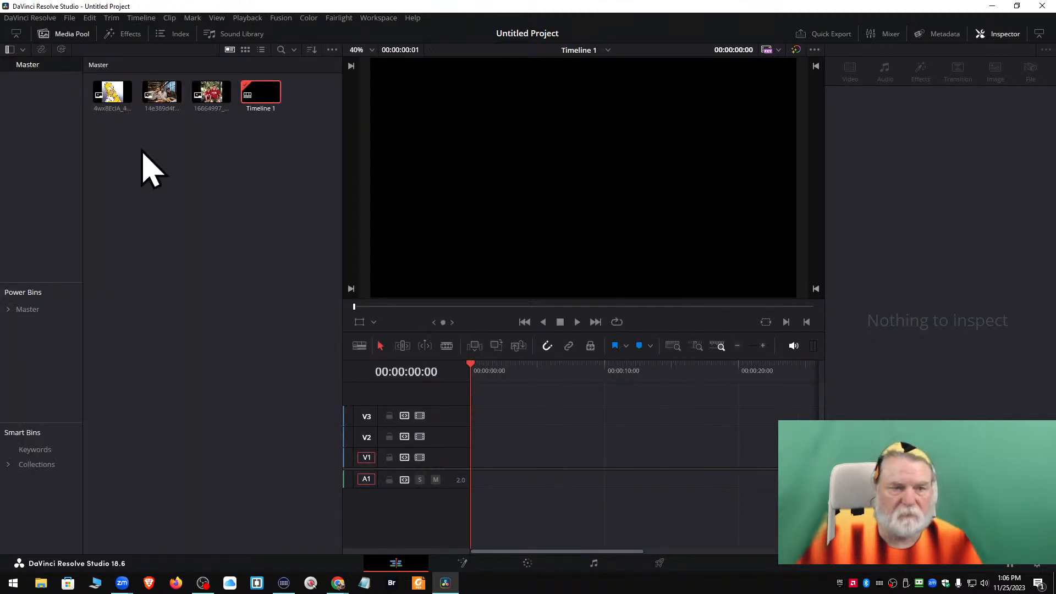
{"action": "right_click", "coordinate": [158, 212]}
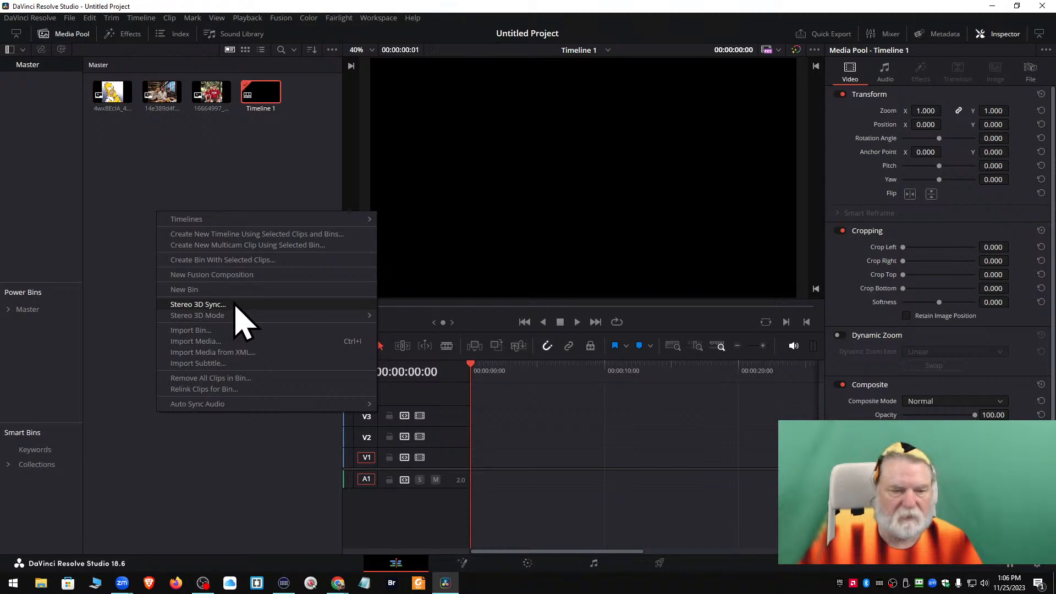
{"action": "left_click", "coordinate": [223, 275]}
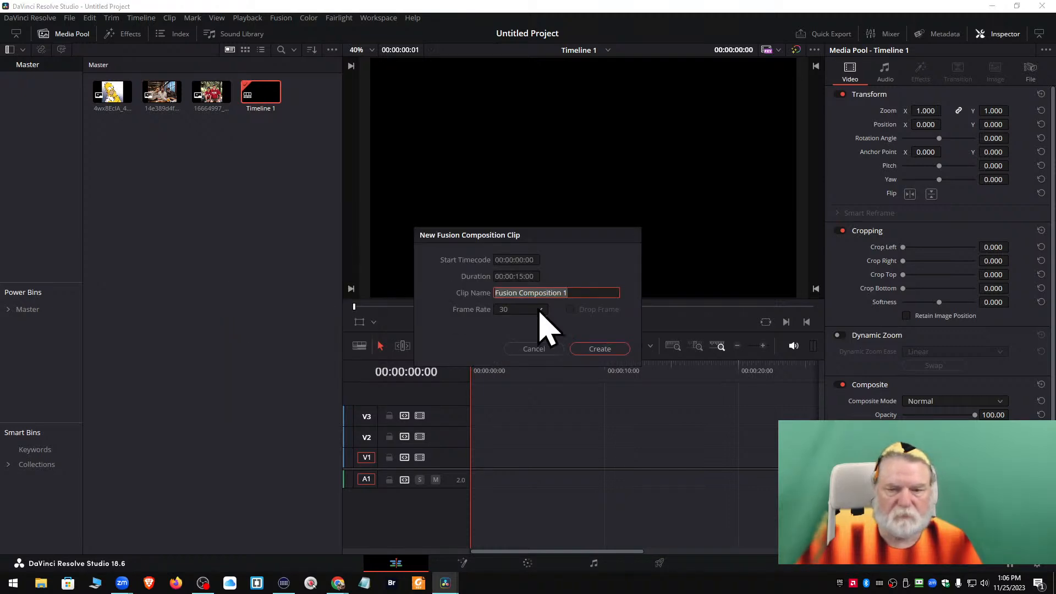
{"action": "left_click", "coordinate": [597, 350]}
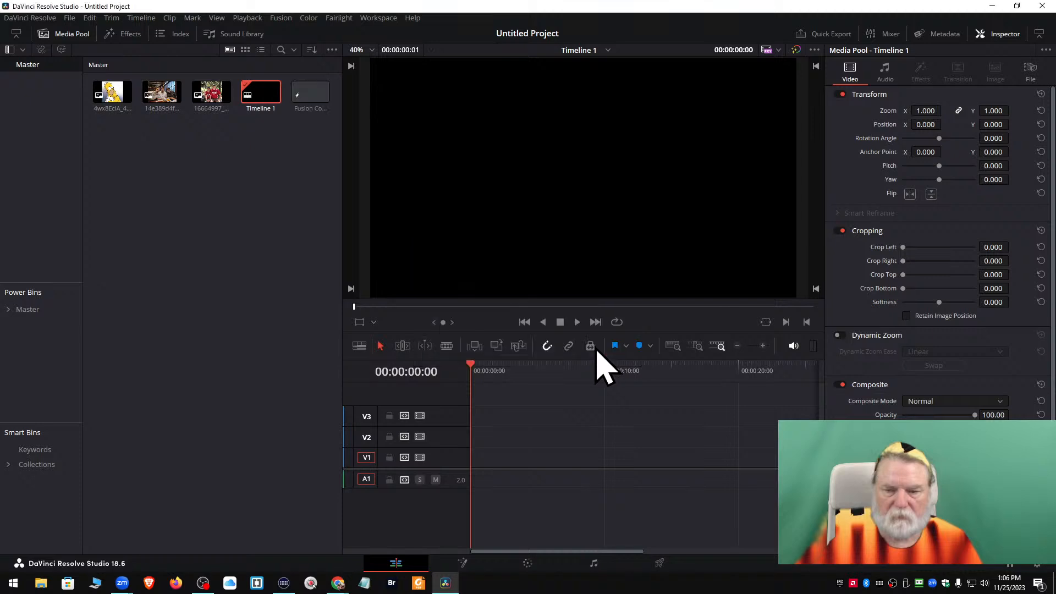
{"action": "left_click_drag", "start_coordinate": [313, 99], "coordinate": [519, 461]}
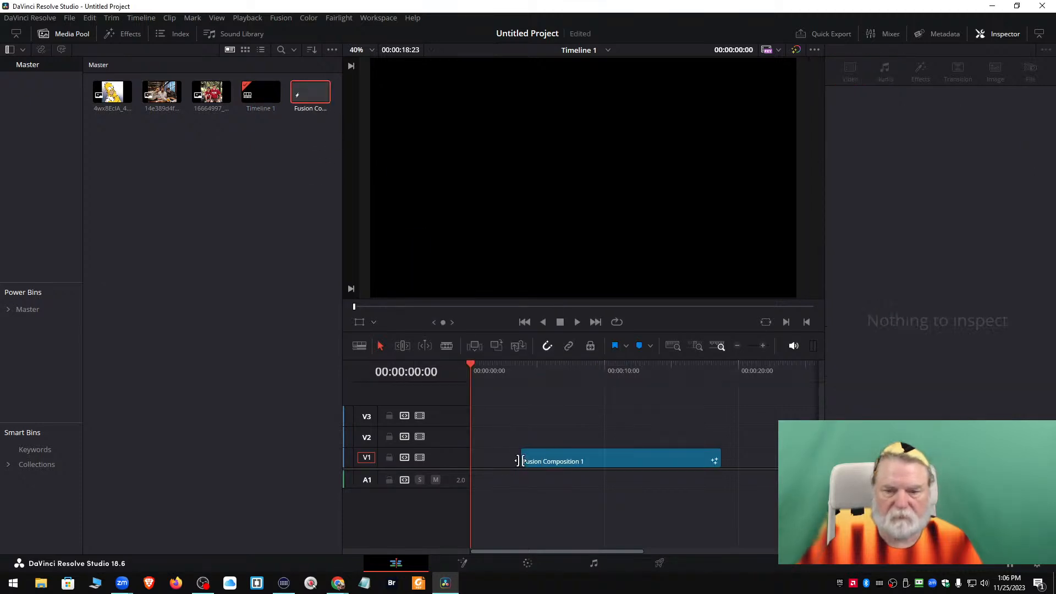
{"action": "left_click", "coordinate": [62, 36]}
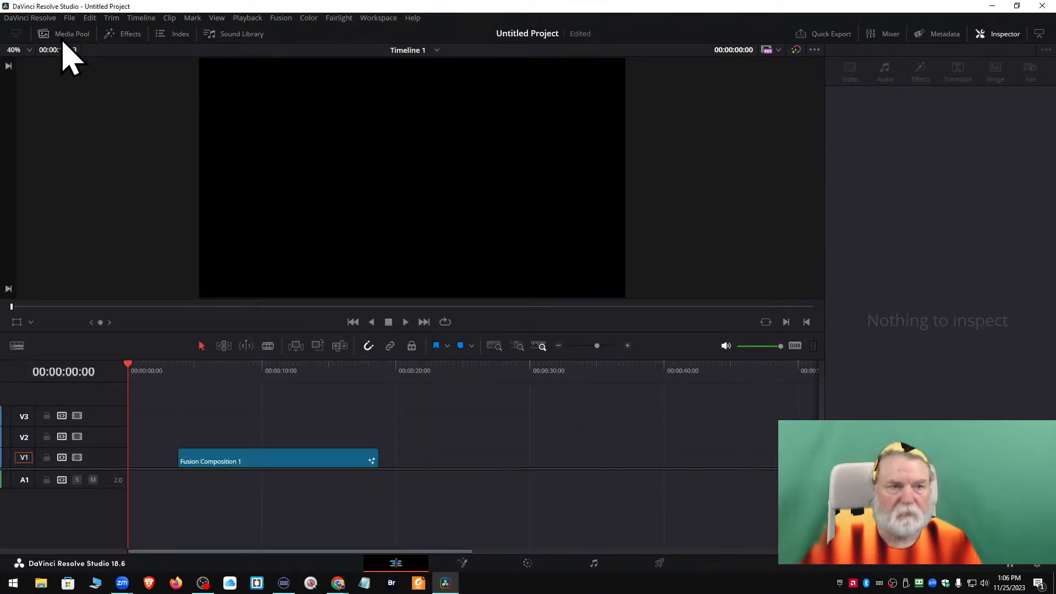
Open the Fusion composition clip in the Fusion page and move the MediaOut1 node to the far right of the node graph
{"action": "right_click", "coordinate": [267, 462]}
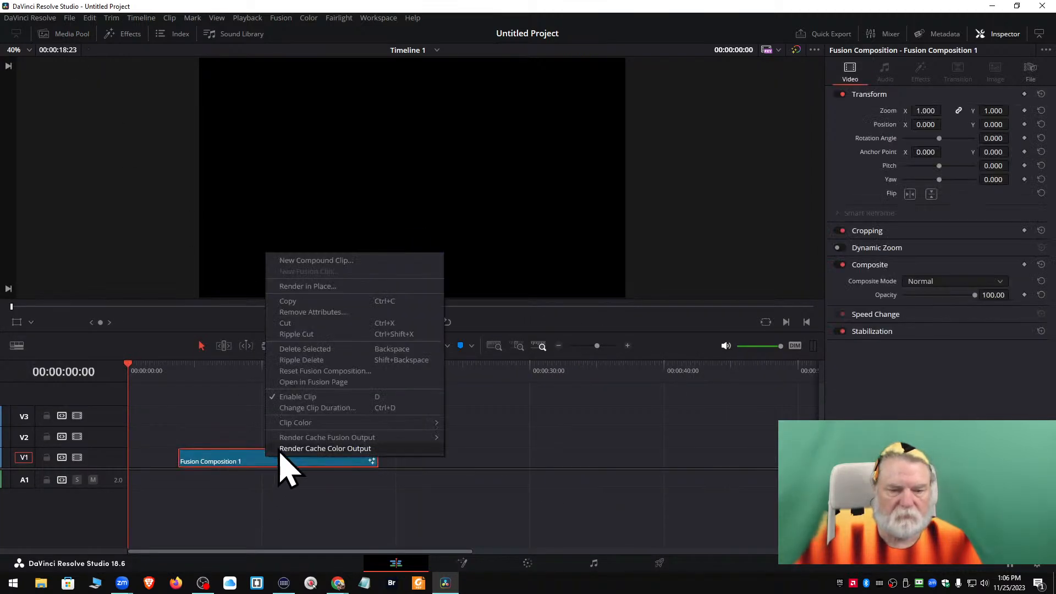
{"action": "left_click", "coordinate": [323, 383]}
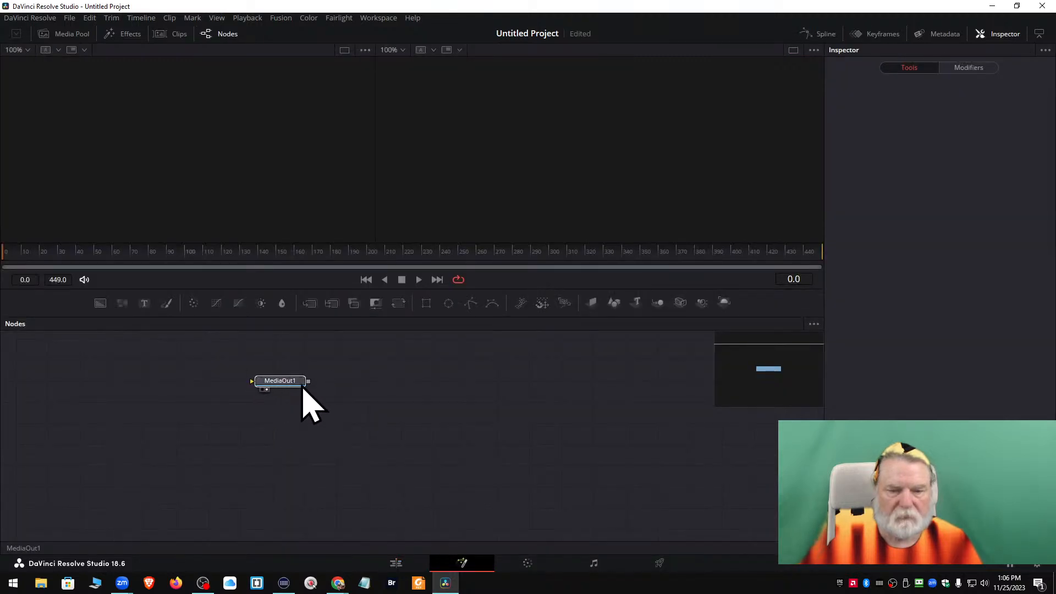
{"action": "left_click_drag", "start_coordinate": [303, 386], "coordinate": [680, 410]}
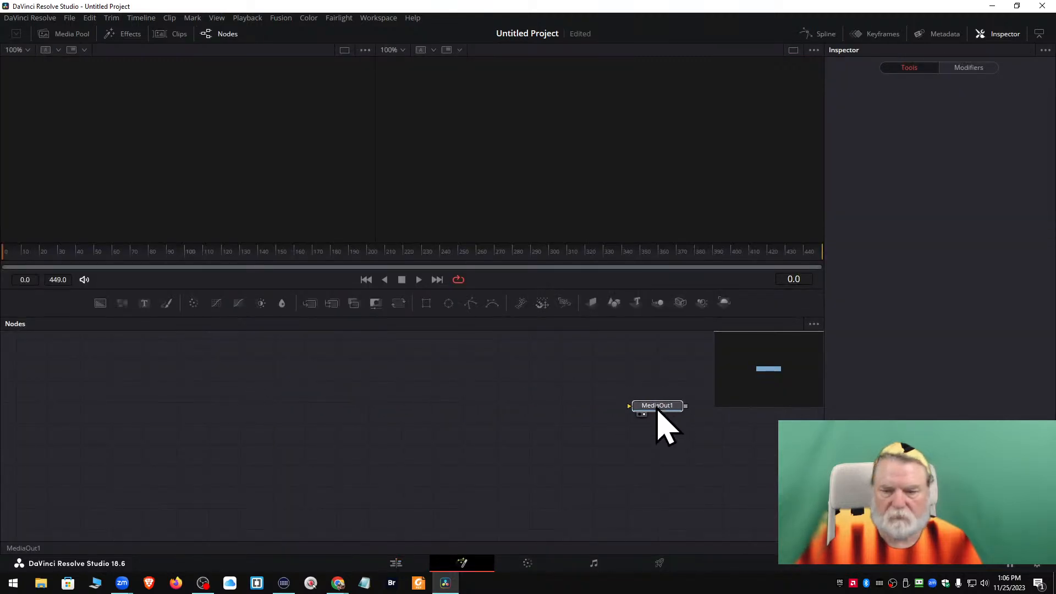
Add the couple photo, 4wx8EcIA_400x400.jpg and the restaurant photo from the media pool to the node graph as separate input nodes
{"action": "left_click", "coordinate": [59, 36]}
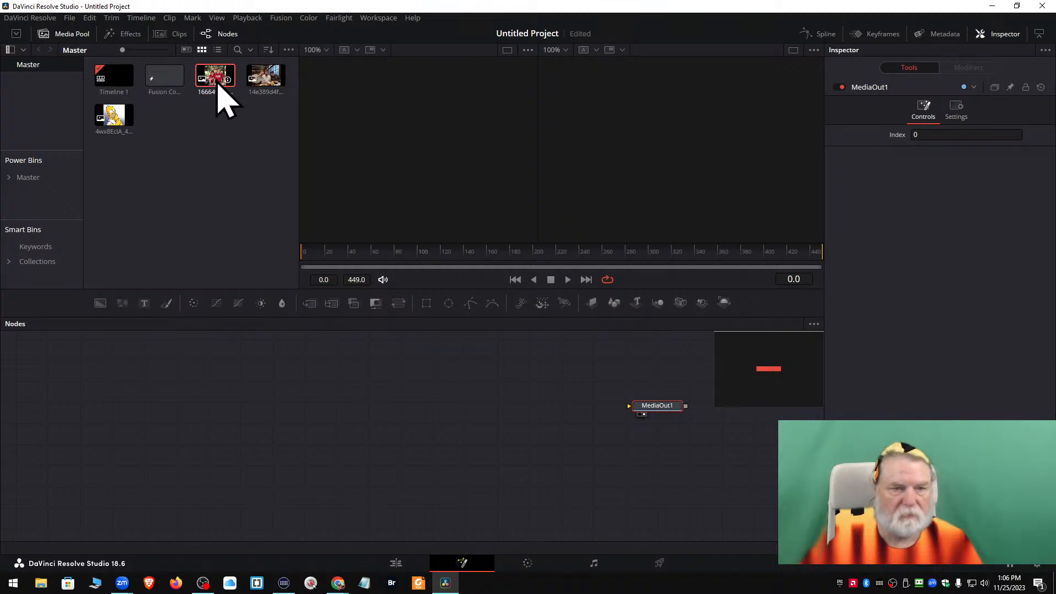
{"action": "left_click_drag", "start_coordinate": [218, 78], "coordinate": [184, 400]}
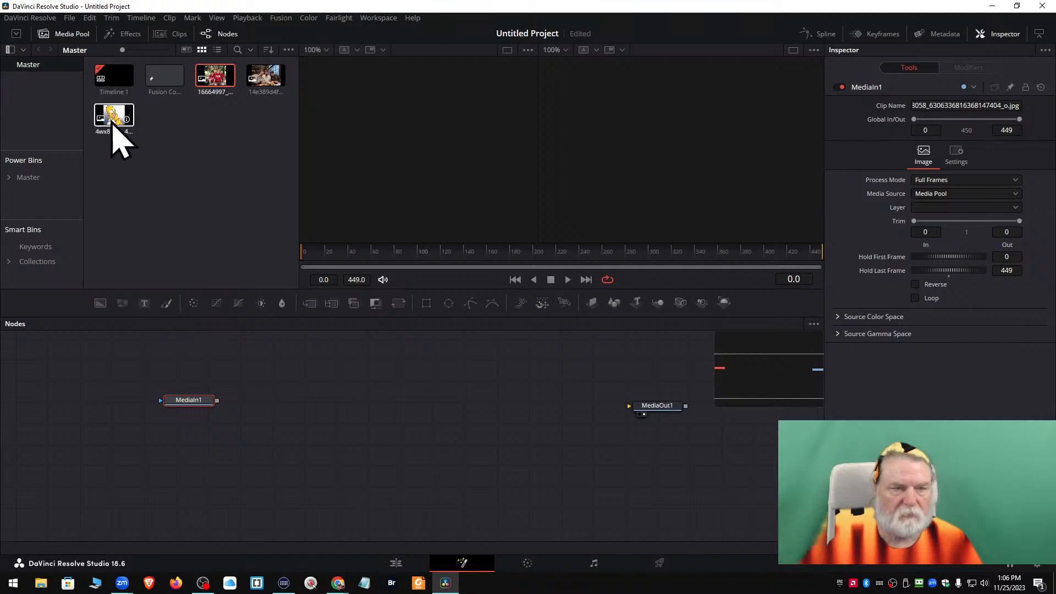
{"action": "left_click_drag", "start_coordinate": [111, 122], "coordinate": [183, 372]}
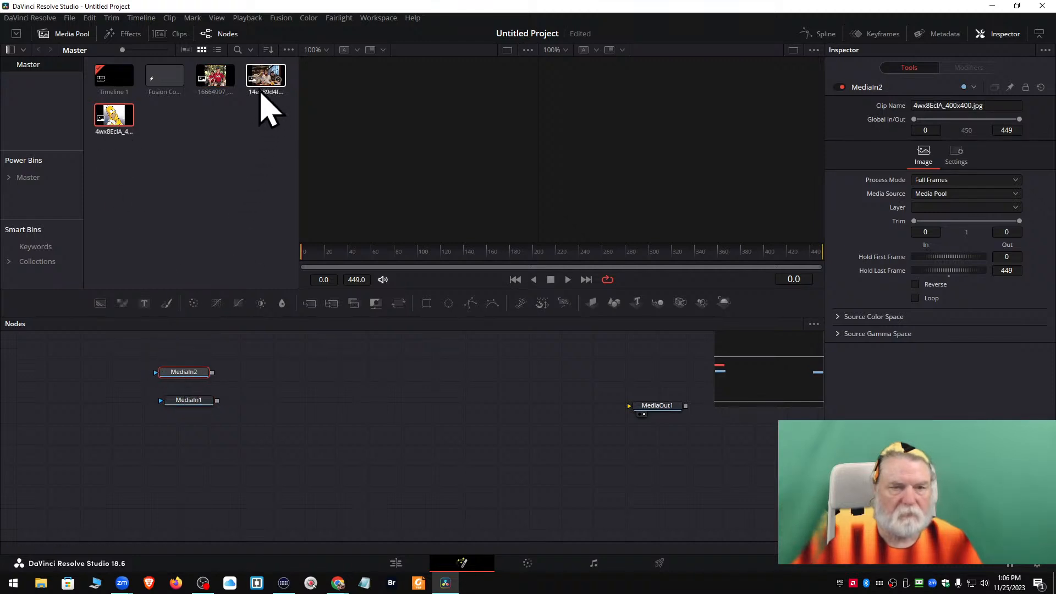
{"action": "left_click_drag", "start_coordinate": [264, 82], "coordinate": [188, 438]}
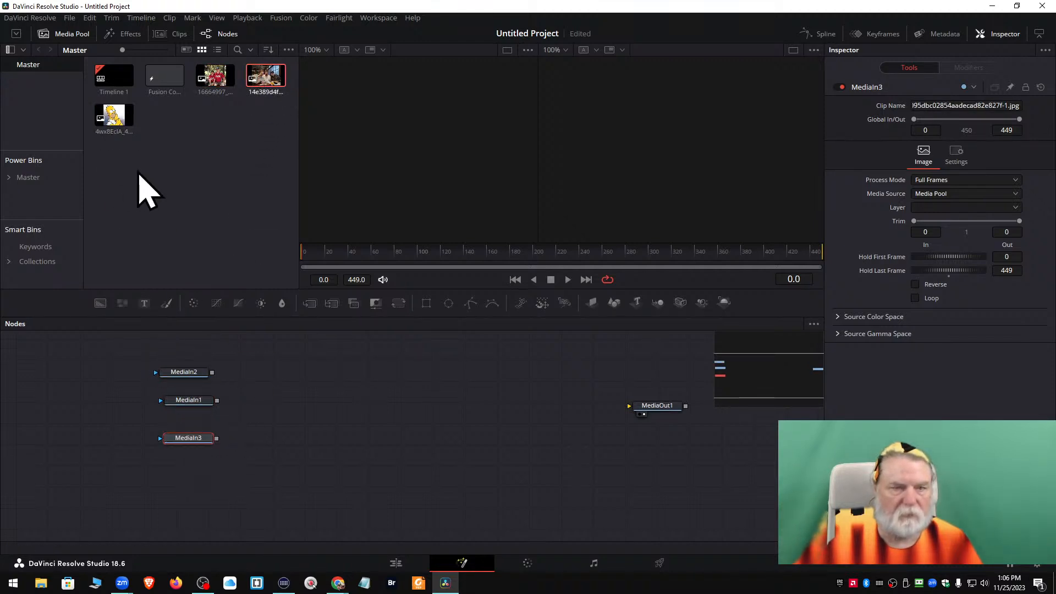
{"action": "left_click", "coordinate": [62, 33]}
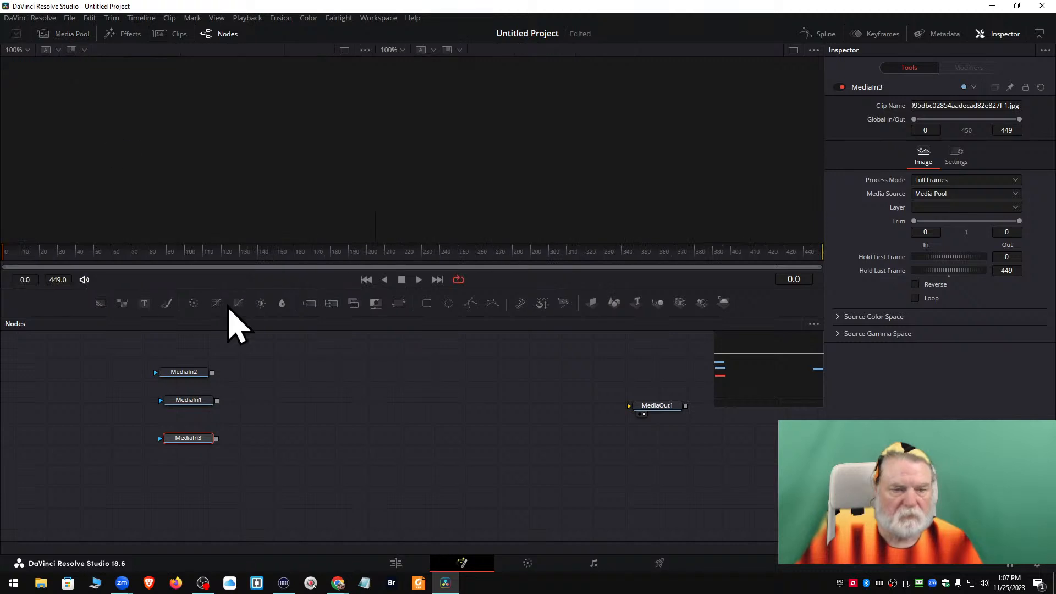
Rename the 4wx8EcIA_400x400.jpg node as "picture one", the couple photo's node as "picture two" and the restaurant photo's node as "picture three"
{"action": "left_click", "coordinate": [183, 376]}
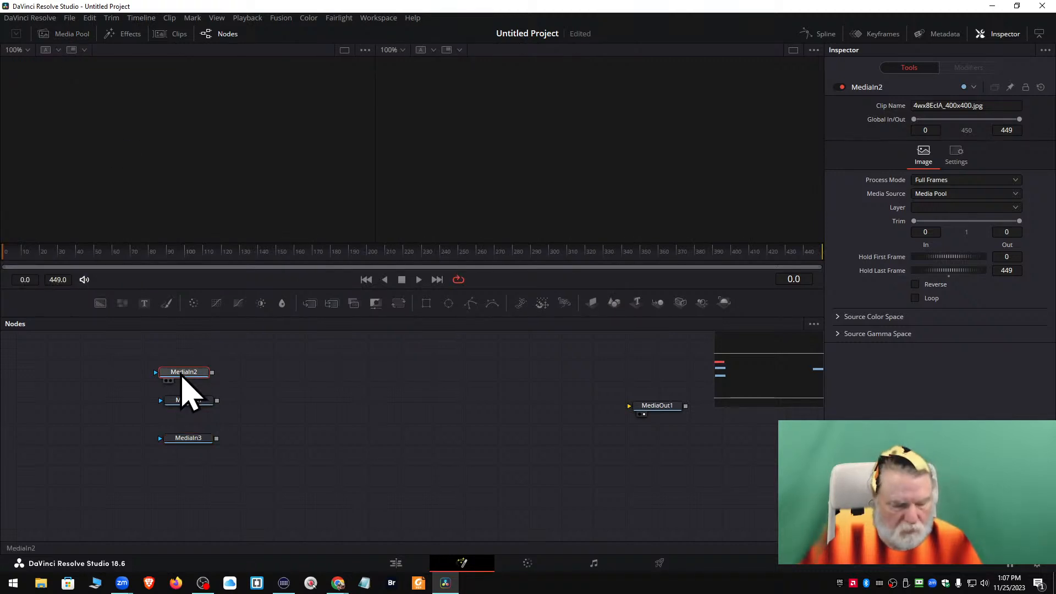
{"action": "key", "text": "F2"}
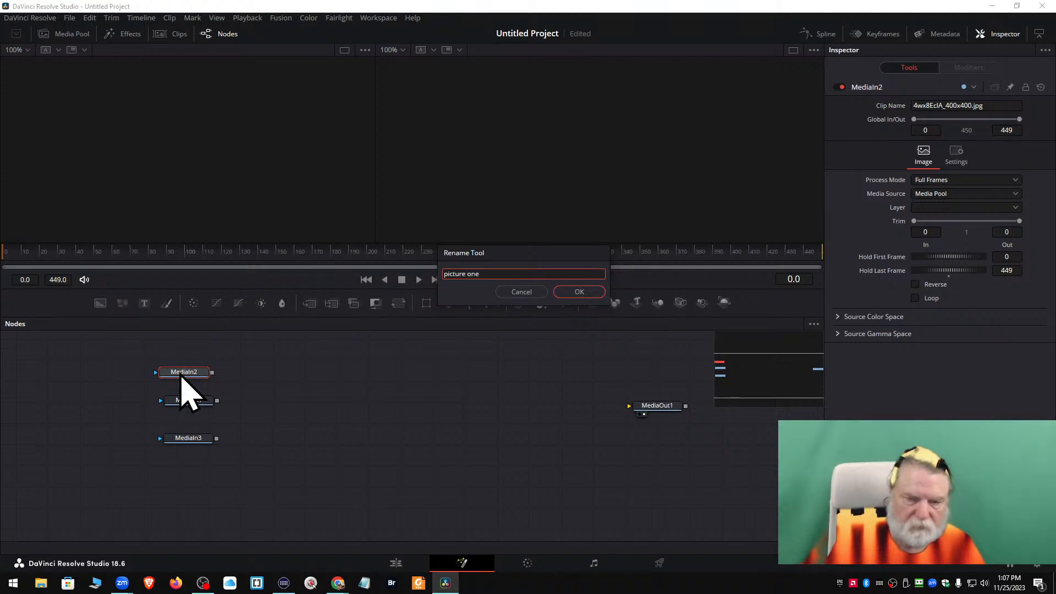
{"action": "key", "text": "Return"}
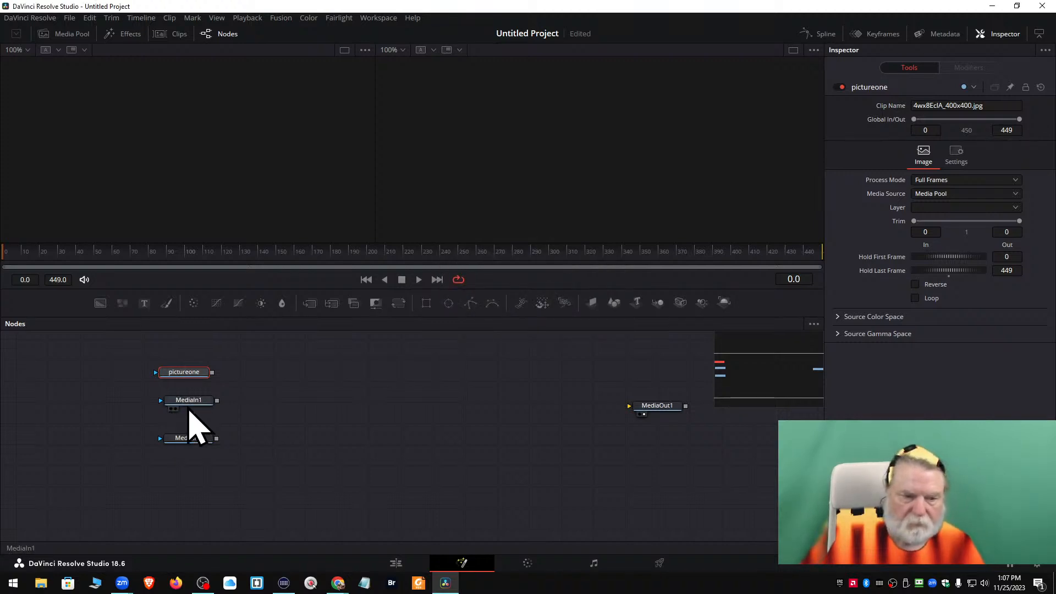
{"action": "left_click", "coordinate": [189, 402]}
{"action": "key", "text": "F2"}
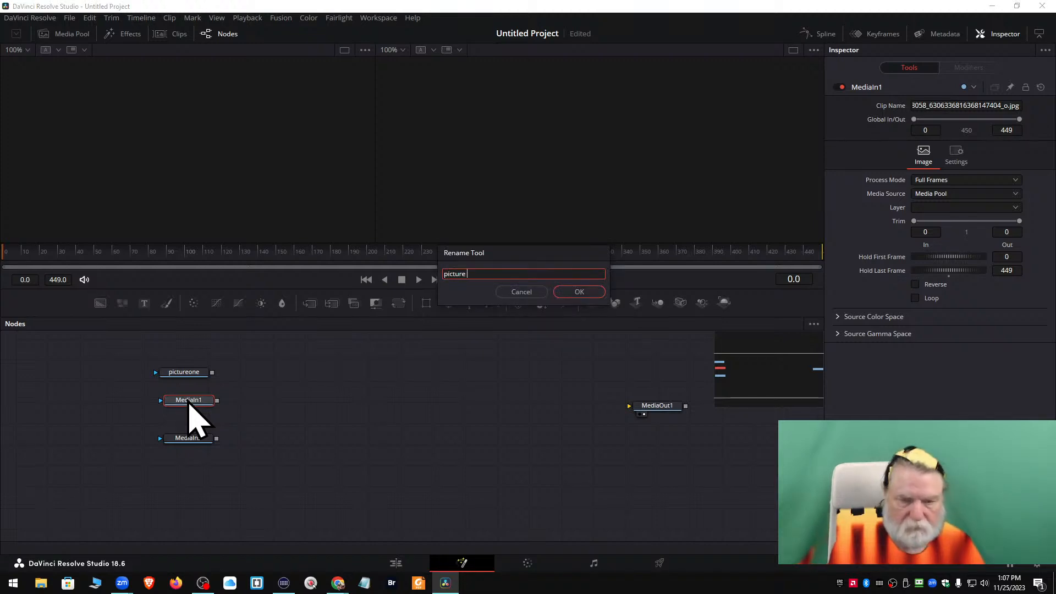
{"action": "type", "text": "picture two"}
{"action": "key", "text": "Return"}
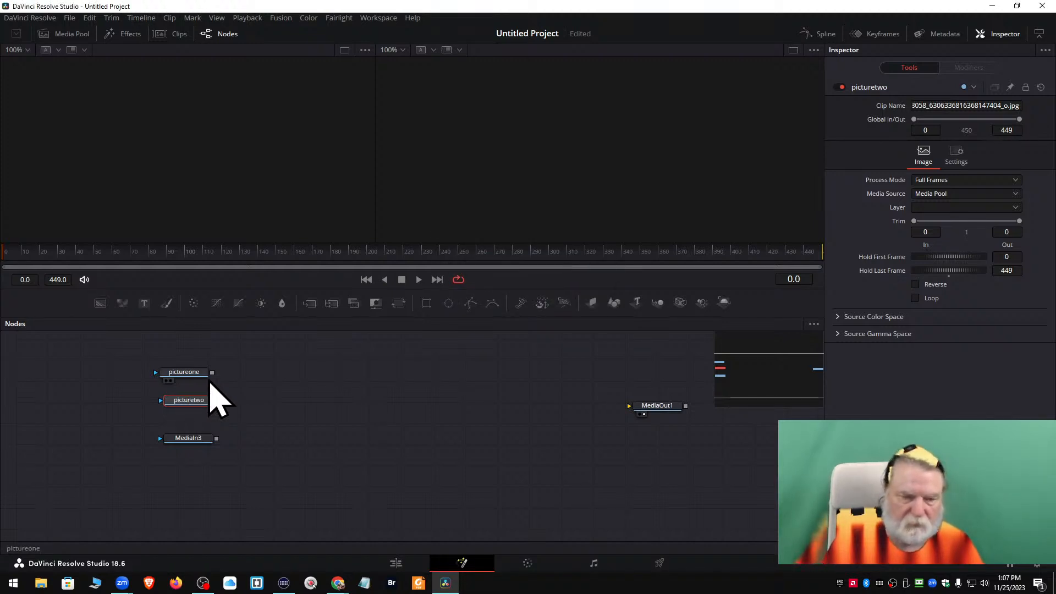
{"action": "left_click", "coordinate": [184, 440]}
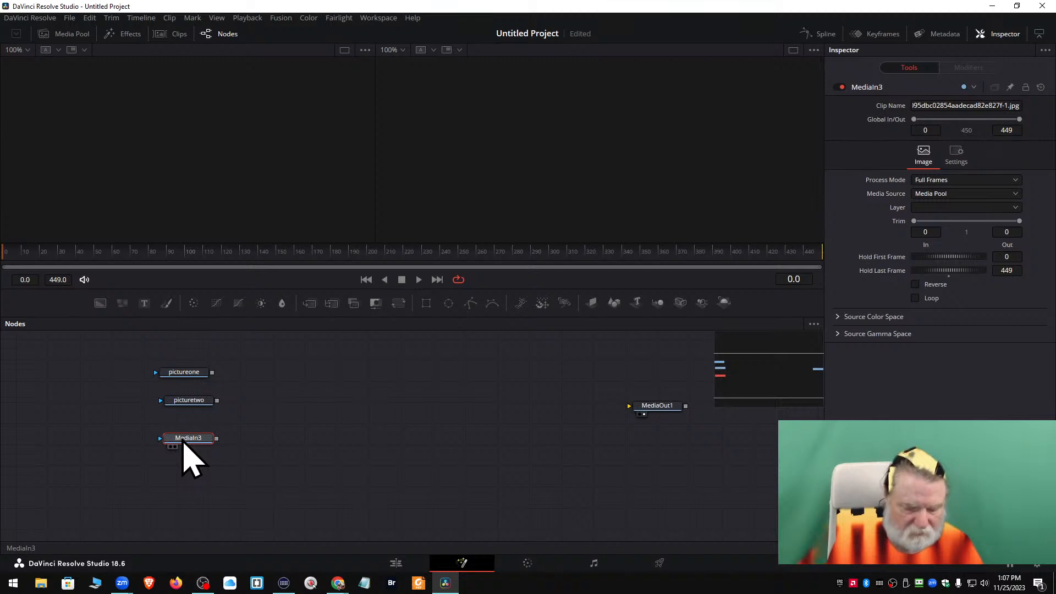
{"action": "key", "text": "F2"}
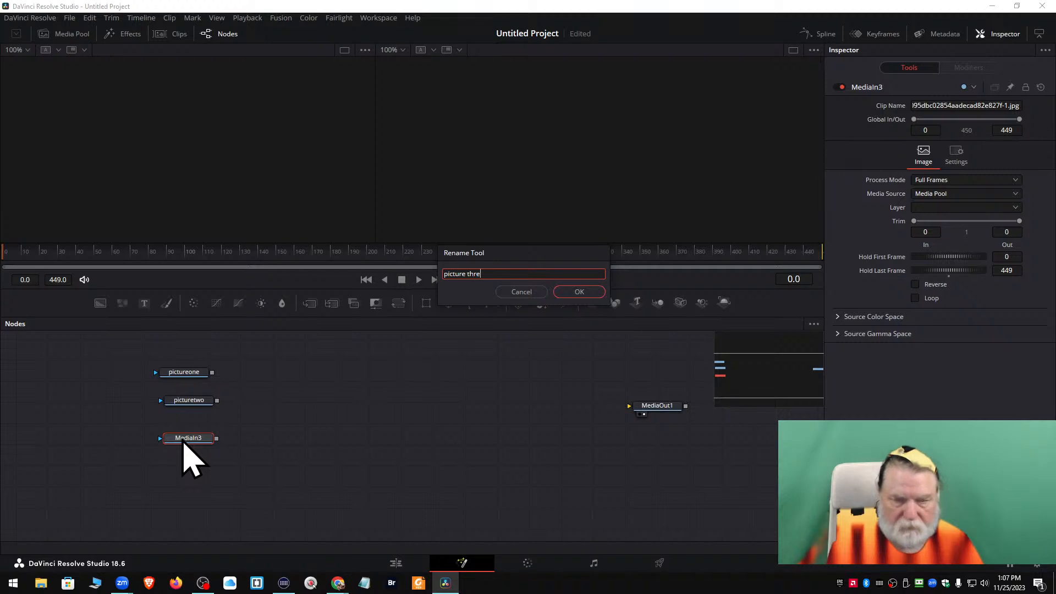
{"action": "key", "text": "Return"}
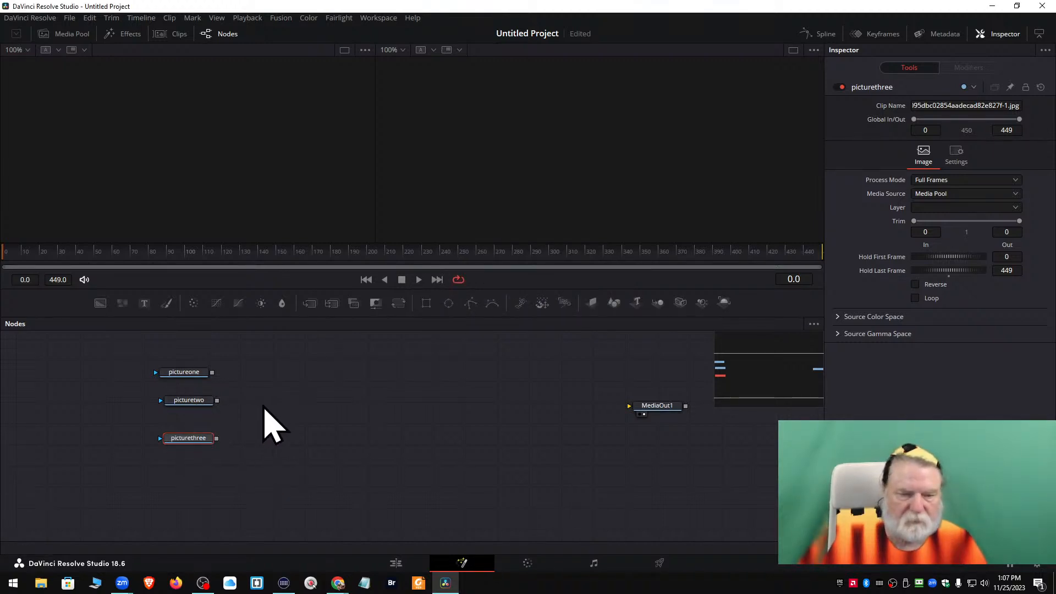
Connect the pictureone node's output to MediaOut1 and try to connect picturetwo's output to the same node
{"action": "left_click_drag", "start_coordinate": [212, 376], "coordinate": [660, 410]}
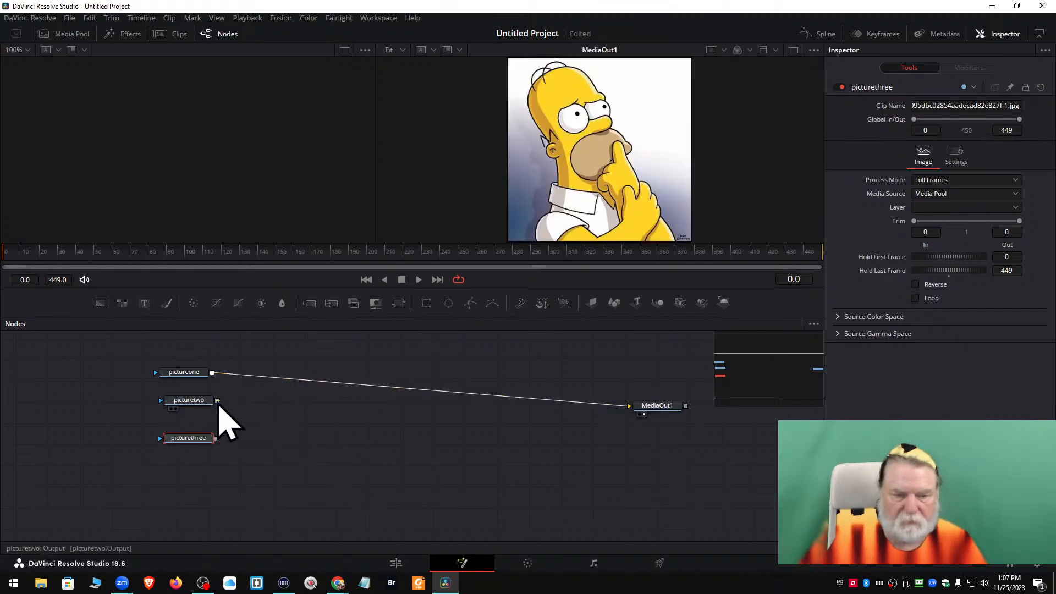
{"action": "left_click_drag", "start_coordinate": [217, 400], "coordinate": [662, 409]}
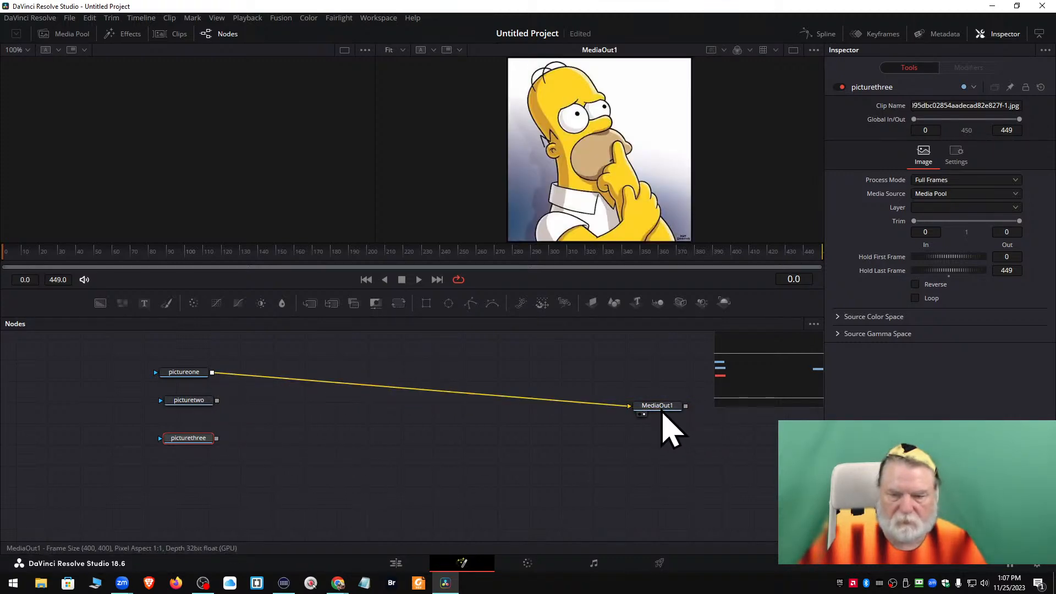
Disconnect the pictureone node's output from MediaOut1
{"action": "left_click", "coordinate": [624, 406]}
{"action": "left_click_drag", "start_coordinate": [217, 401], "coordinate": [355, 462]}
{"action": "left_click_drag", "start_coordinate": [218, 439], "coordinate": [601, 412]}
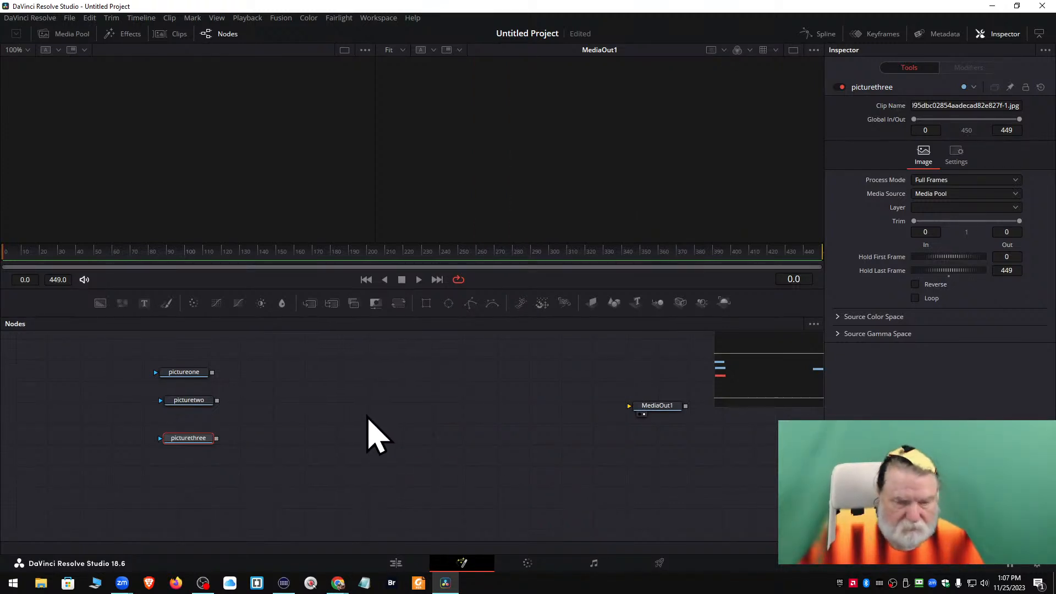
Add a MultiMerge node fed by picturethree and place it between the picture nodes and MediaOut1
{"action": "key", "text": "shift+space"}
{"action": "type", "text": "mult"}
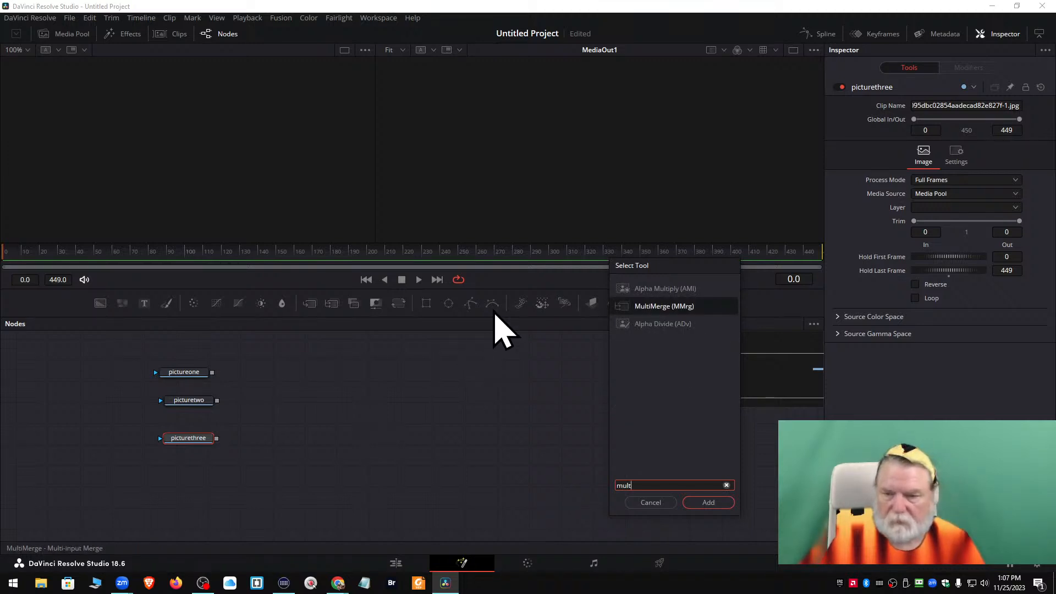
{"action": "left_click", "coordinate": [654, 306]}
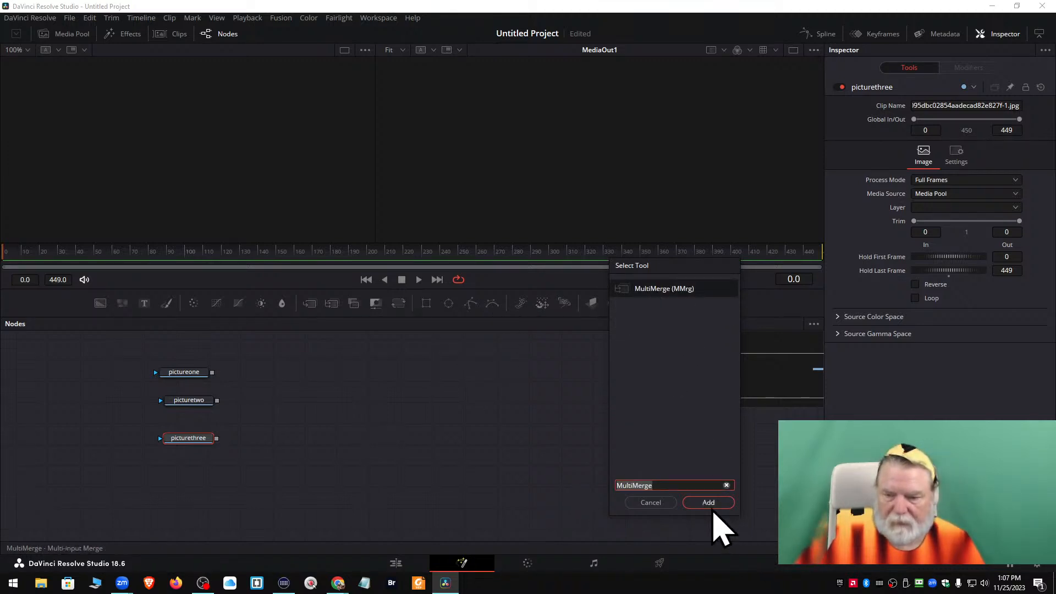
{"action": "left_click", "coordinate": [709, 503]}
{"action": "left_click_drag", "start_coordinate": [238, 447], "coordinate": [347, 415]}
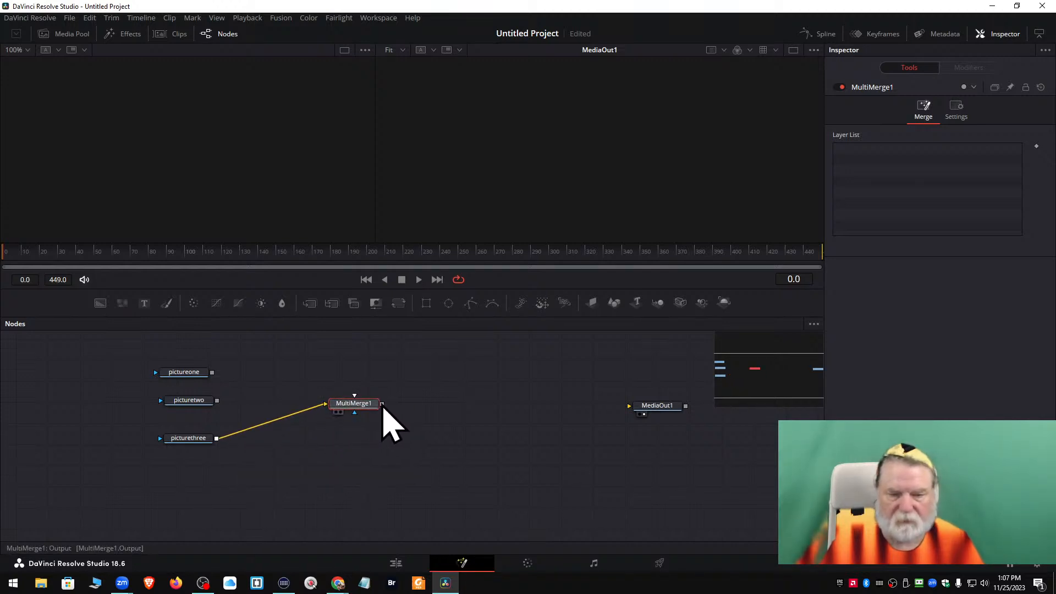
Connect the MultiMerge node's output to MediaOut1, and feed picturetwo and pictureone into the MultiMerge node as layers
{"action": "left_click_drag", "start_coordinate": [382, 405], "coordinate": [655, 413]}
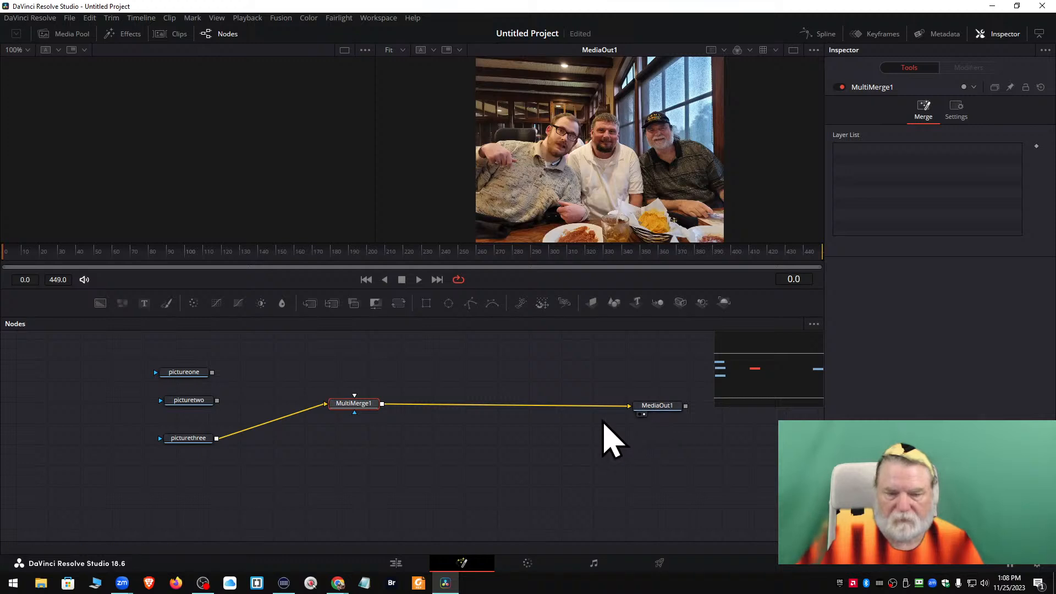
{"action": "left_click_drag", "start_coordinate": [217, 401], "coordinate": [354, 408]}
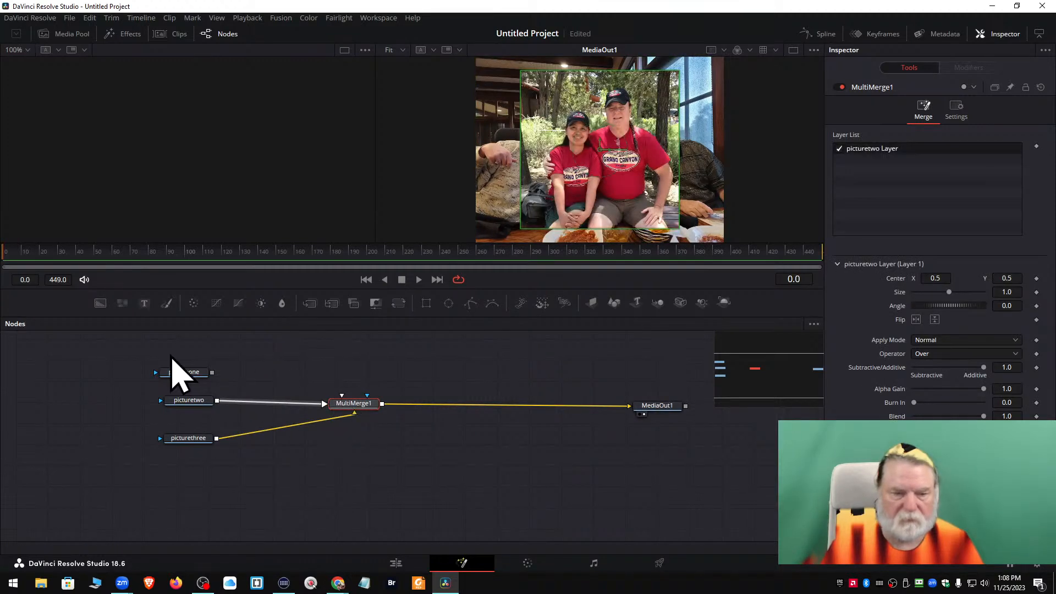
{"action": "left_click_drag", "start_coordinate": [212, 372], "coordinate": [352, 406]}
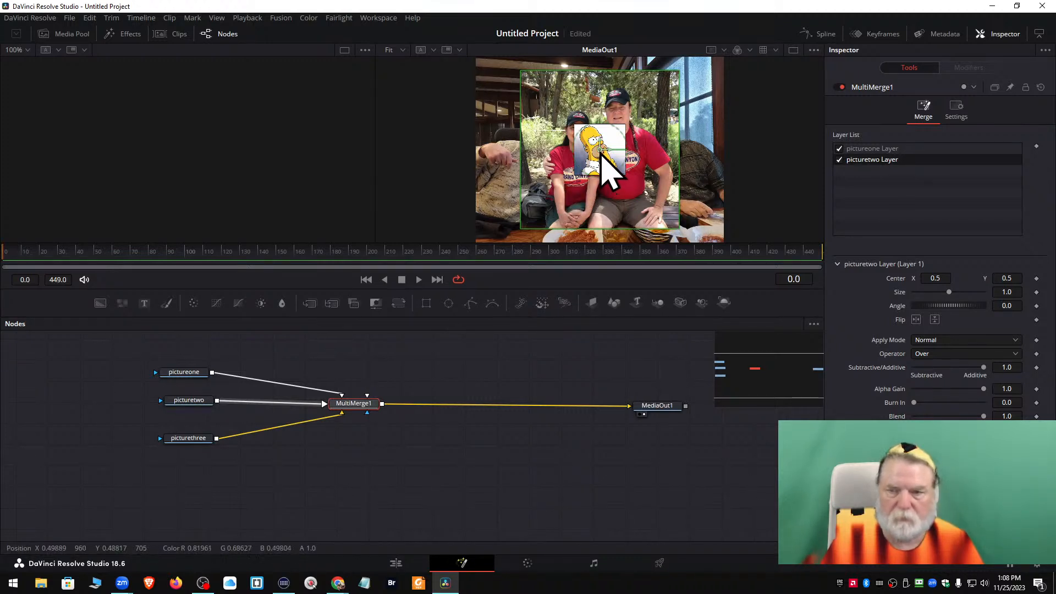
Move the picturetwo layer to the upper left of the image and the pictureone layer to the lower-right corner
{"action": "left_click_drag", "start_coordinate": [601, 154], "coordinate": [555, 136]}
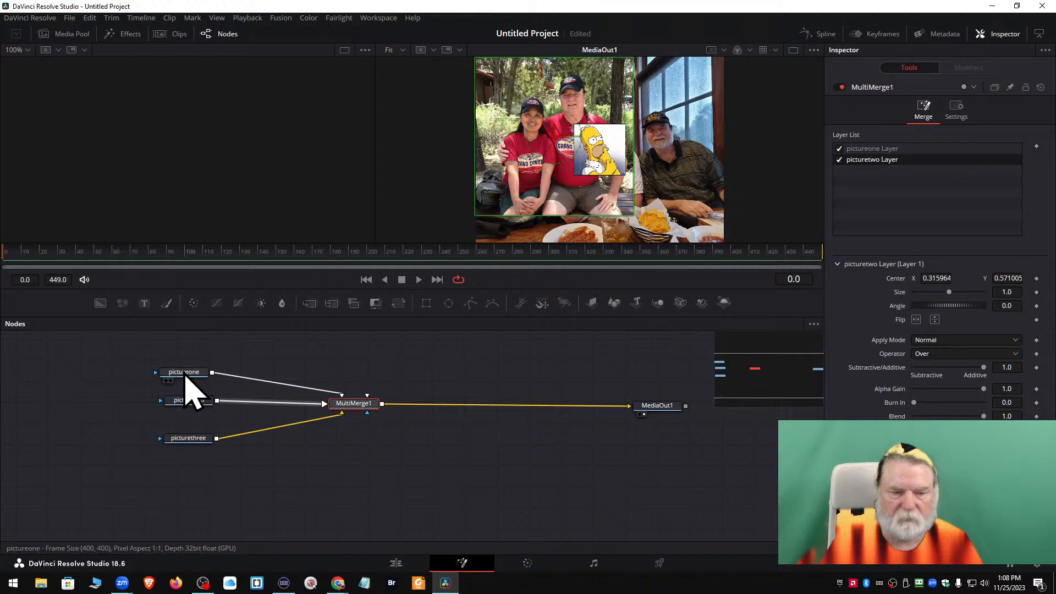
{"action": "left_click", "coordinate": [185, 372]}
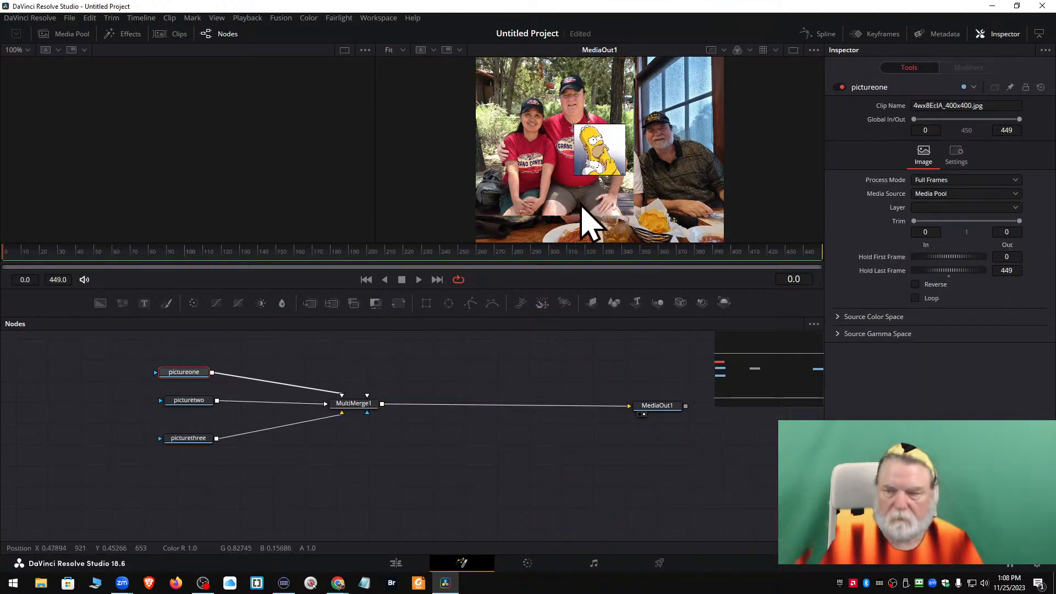
{"action": "left_click", "coordinate": [195, 400]}
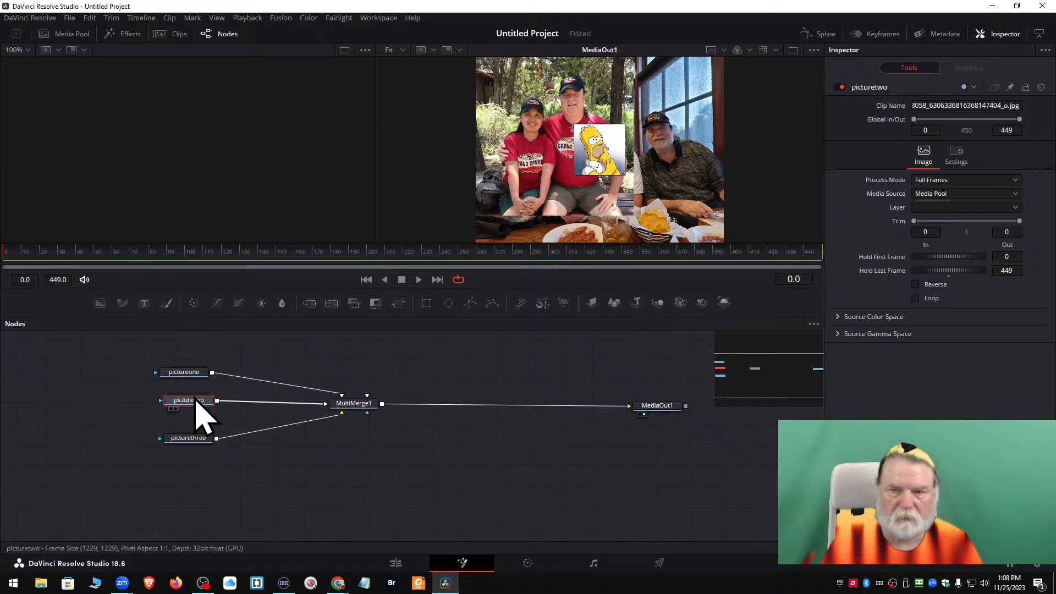
{"action": "left_click", "coordinate": [192, 439]}
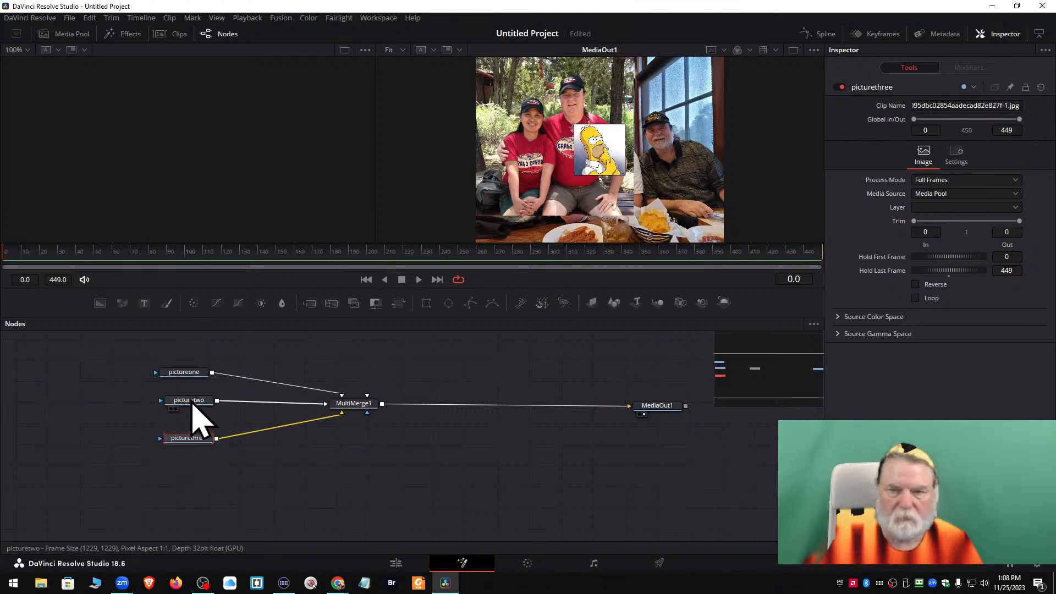
{"action": "left_click", "coordinate": [191, 401]}
{"action": "left_click", "coordinate": [354, 404]}
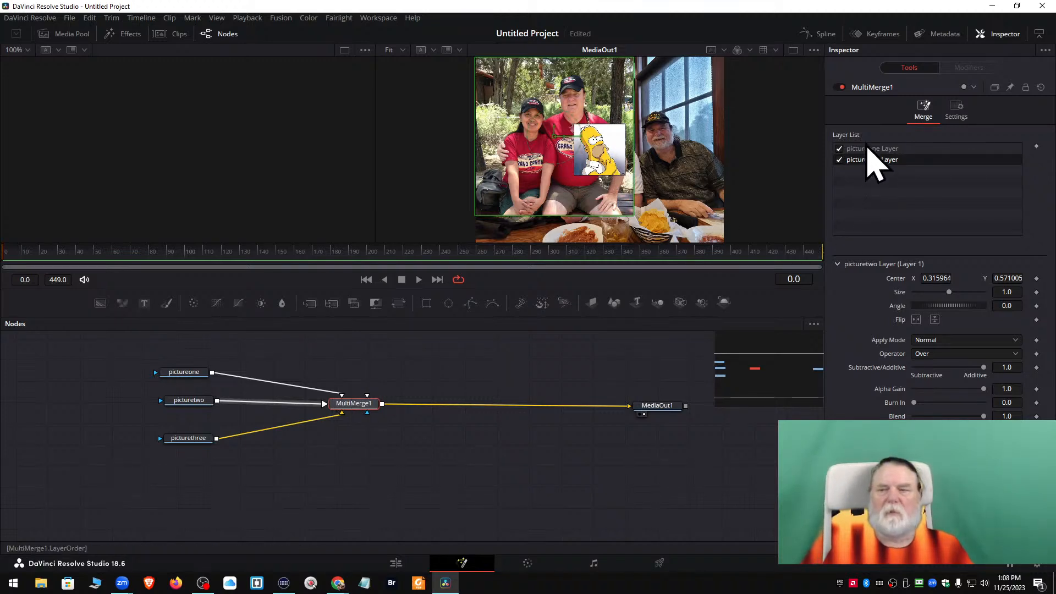
{"action": "left_click", "coordinate": [867, 150]}
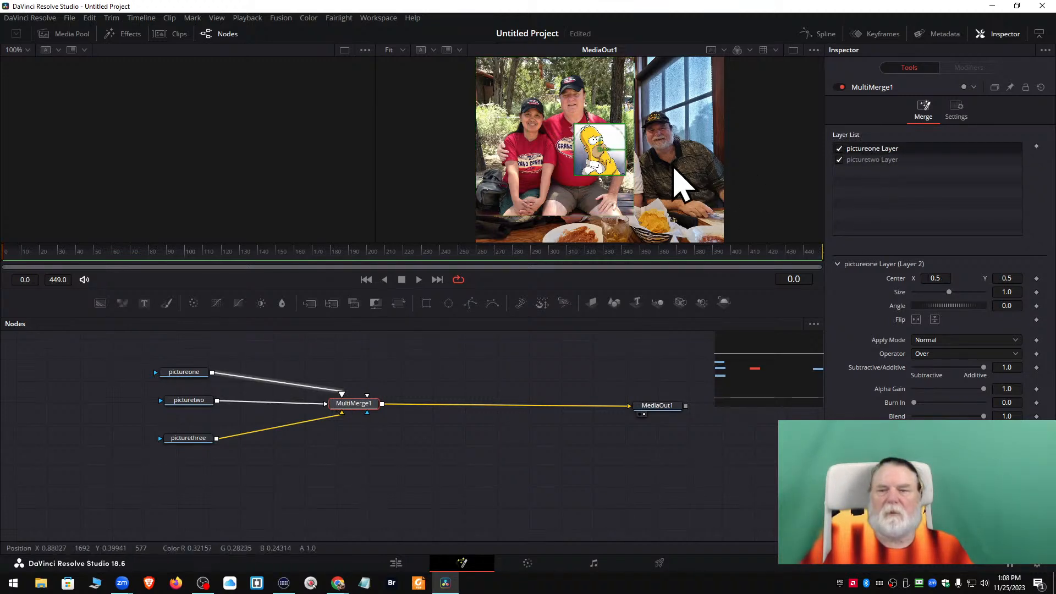
{"action": "left_click_drag", "start_coordinate": [602, 149], "coordinate": [698, 211]}
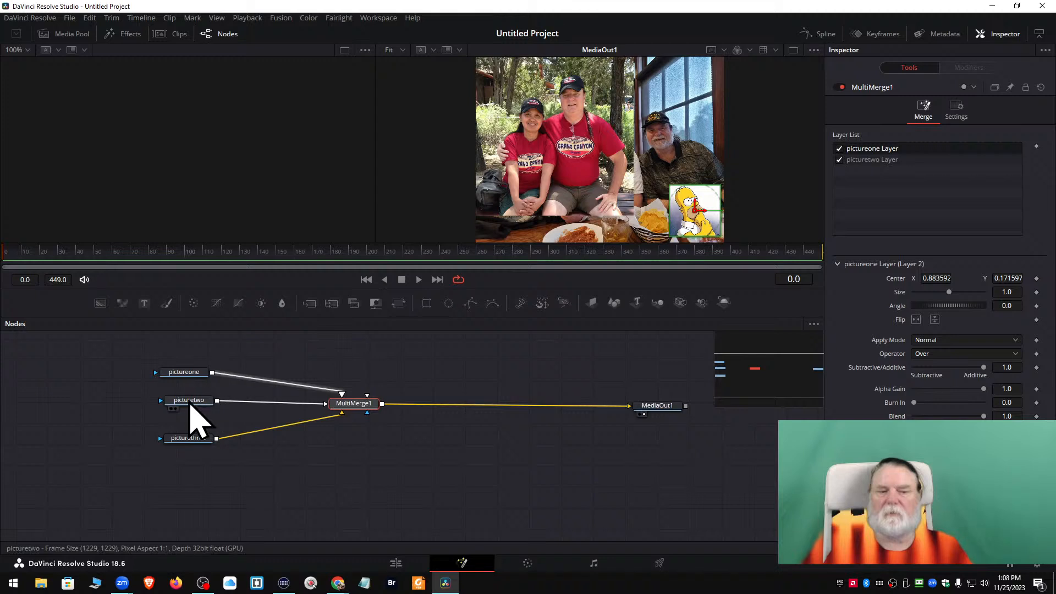
Set the picturetwo layer's size to 0.41 and place it in the image's upper-left corner, centred at about X 0.132, Y 0.817
{"action": "left_click", "coordinate": [868, 160]}
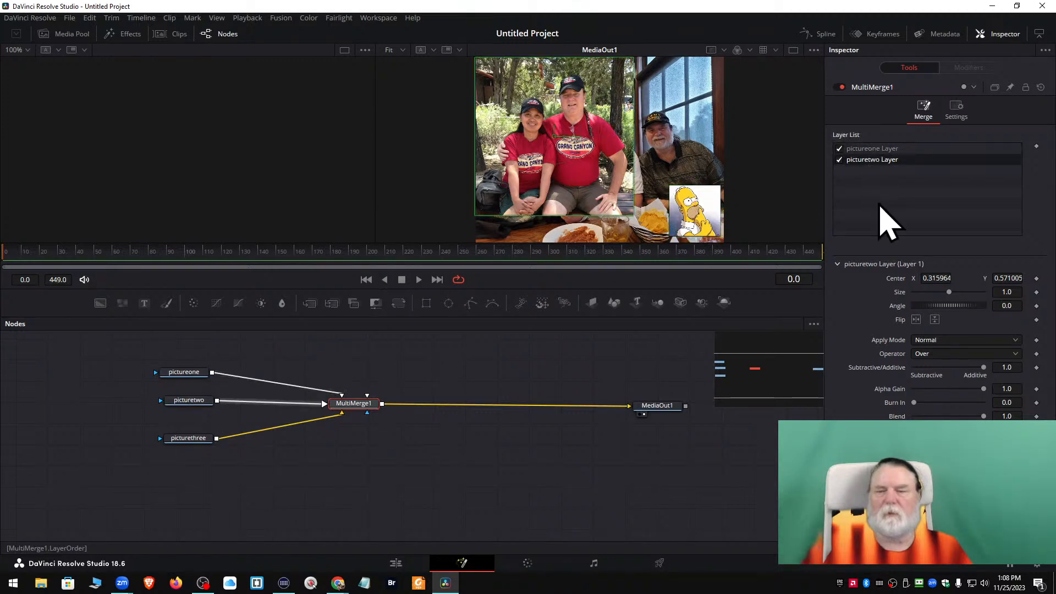
{"action": "left_click_drag", "start_coordinate": [936, 278], "coordinate": [946, 278]}
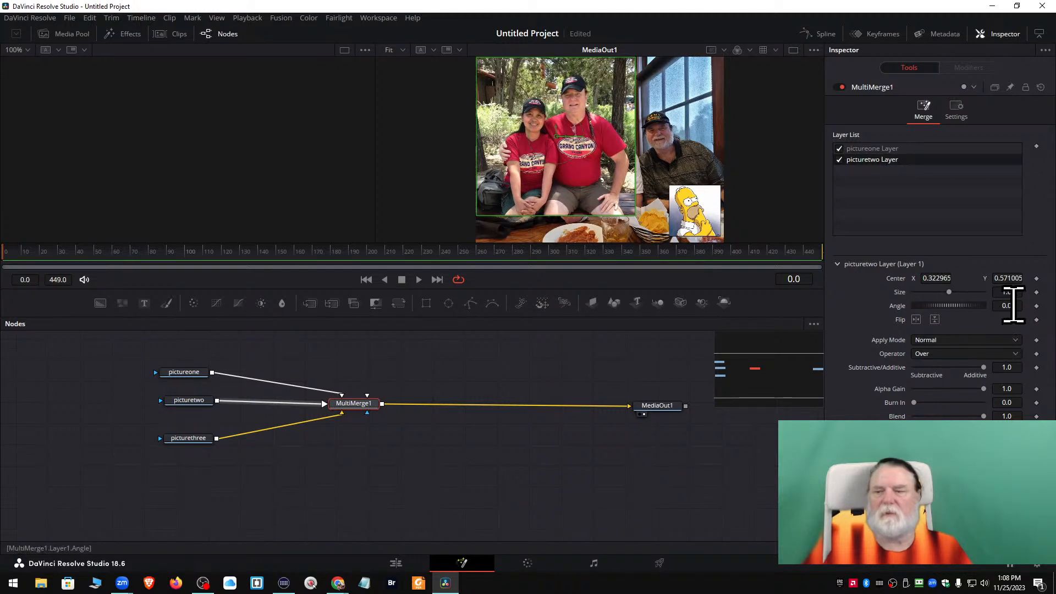
{"action": "left_click_drag", "start_coordinate": [950, 294], "coordinate": [937, 298]}
{"action": "left_click_drag", "start_coordinate": [935, 297], "coordinate": [933, 300]}
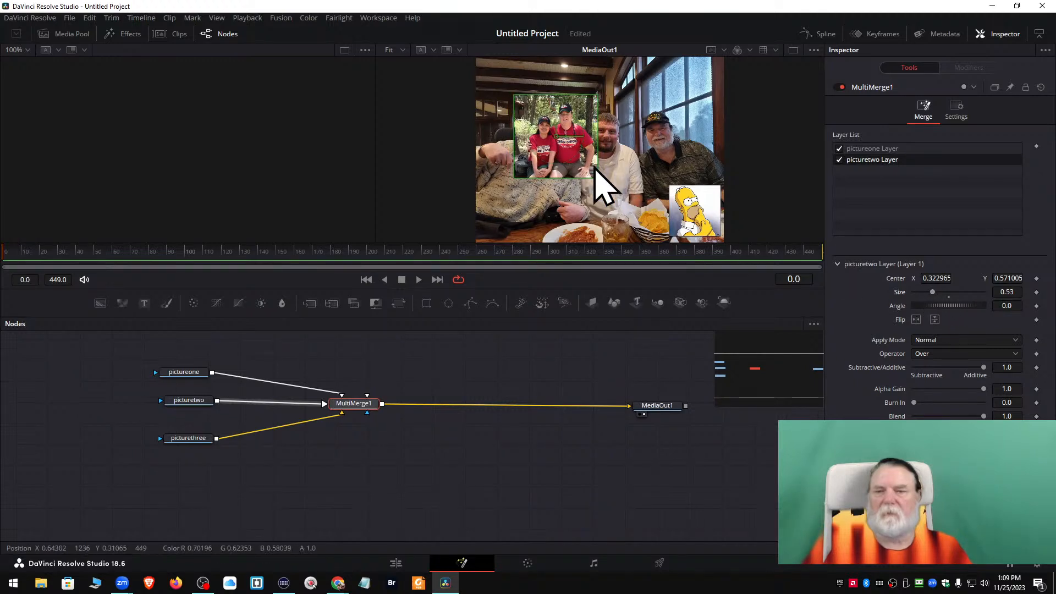
{"action": "left_click_drag", "start_coordinate": [557, 137], "coordinate": [511, 91]}
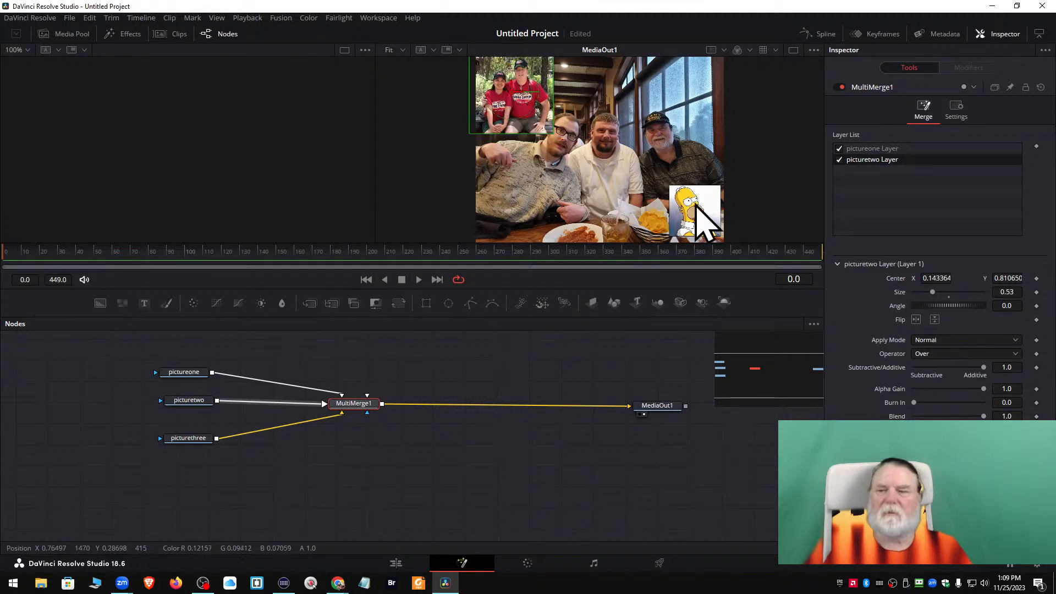
{"action": "left_click", "coordinate": [929, 292]}
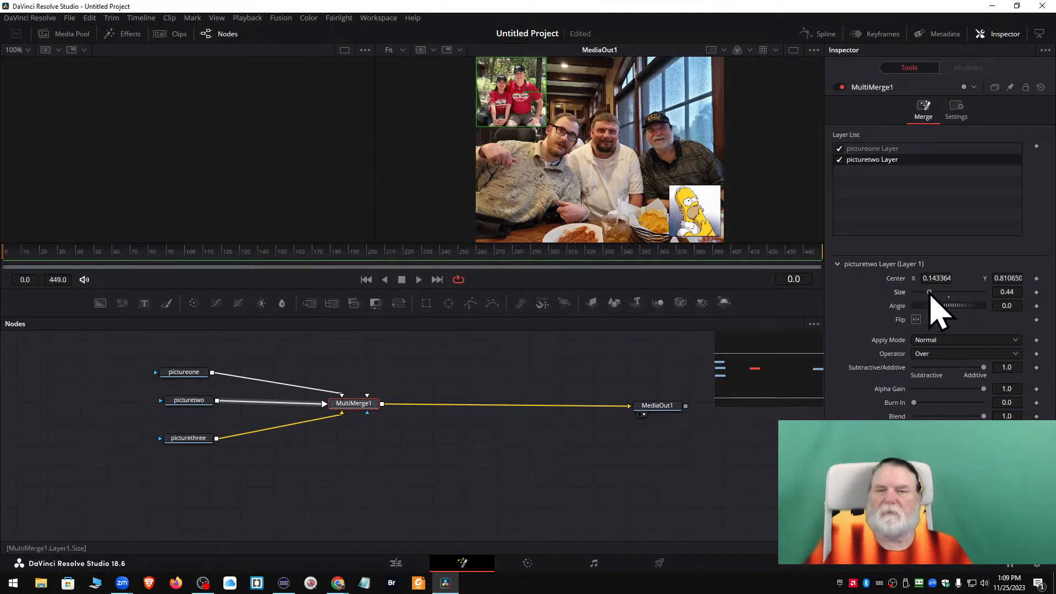
{"action": "left_click_drag", "start_coordinate": [929, 292], "coordinate": [922, 279]}
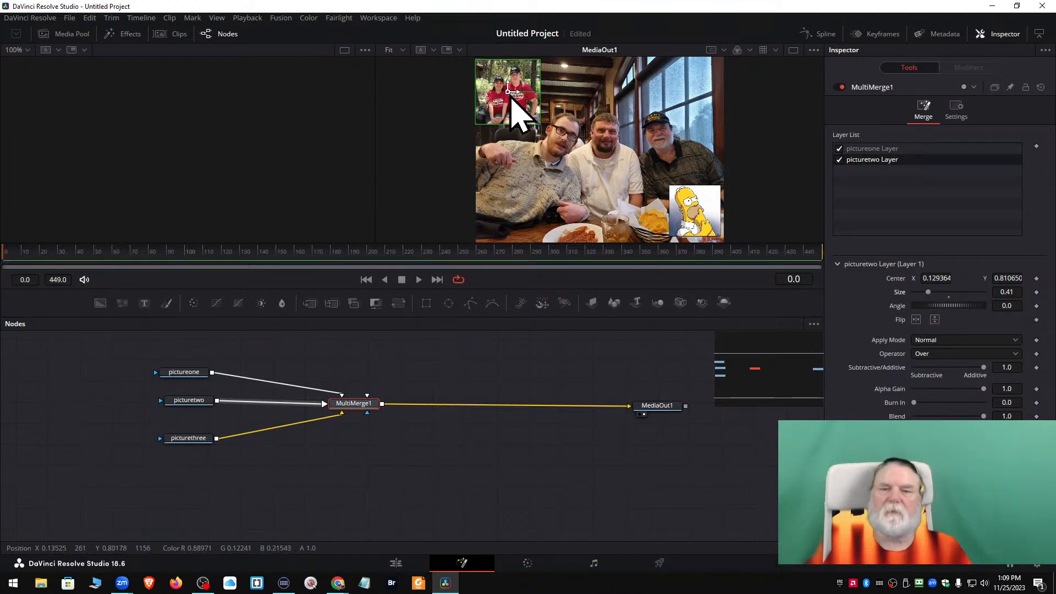
{"action": "mouse_move", "coordinate": [511, 95]}
{"action": "left_mouse_down"}
{"action": "mouse_move", "coordinate": [691, 94]}
{"action": "mouse_move", "coordinate": [509, 92]}
{"action": "left_mouse_up"}
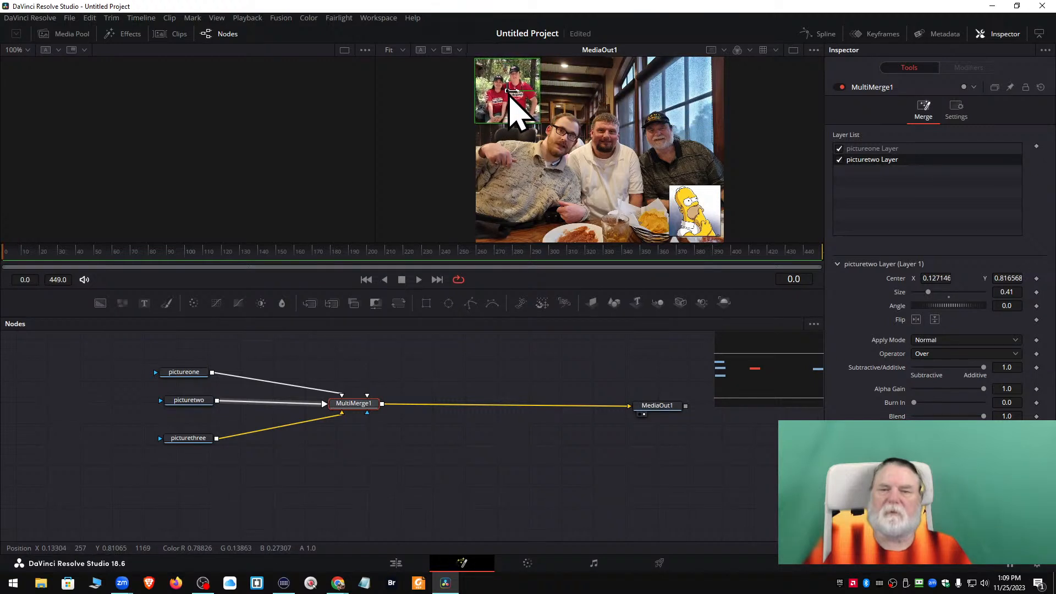
{"action": "left_click_drag", "start_coordinate": [944, 278], "coordinate": [891, 278]}
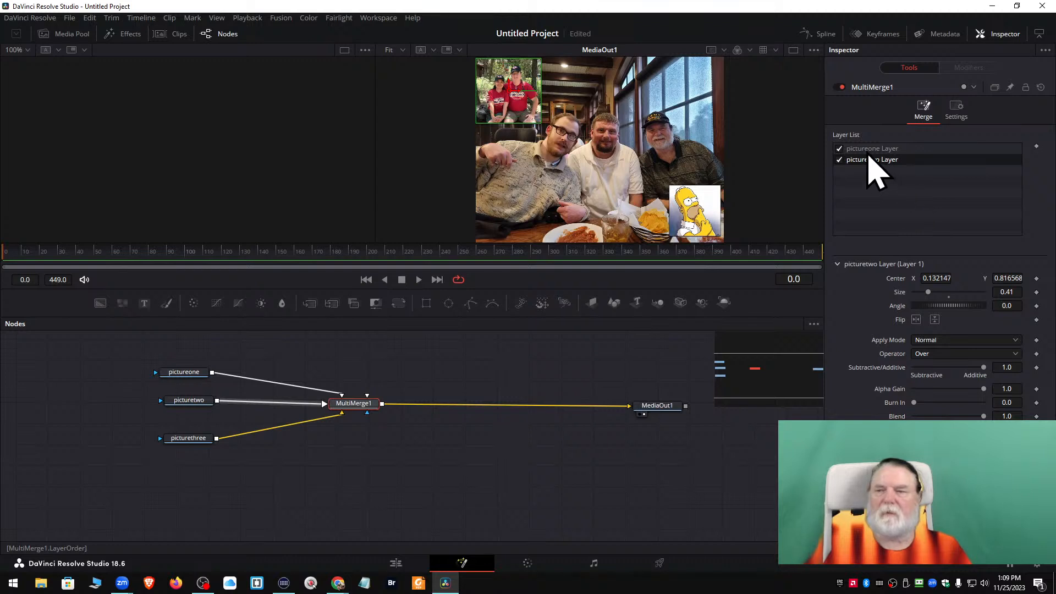
Move the pictureone layer to the image's upper-right corner, centred at about X 0.899, Y 0.858
{"action": "left_click", "coordinate": [869, 150]}
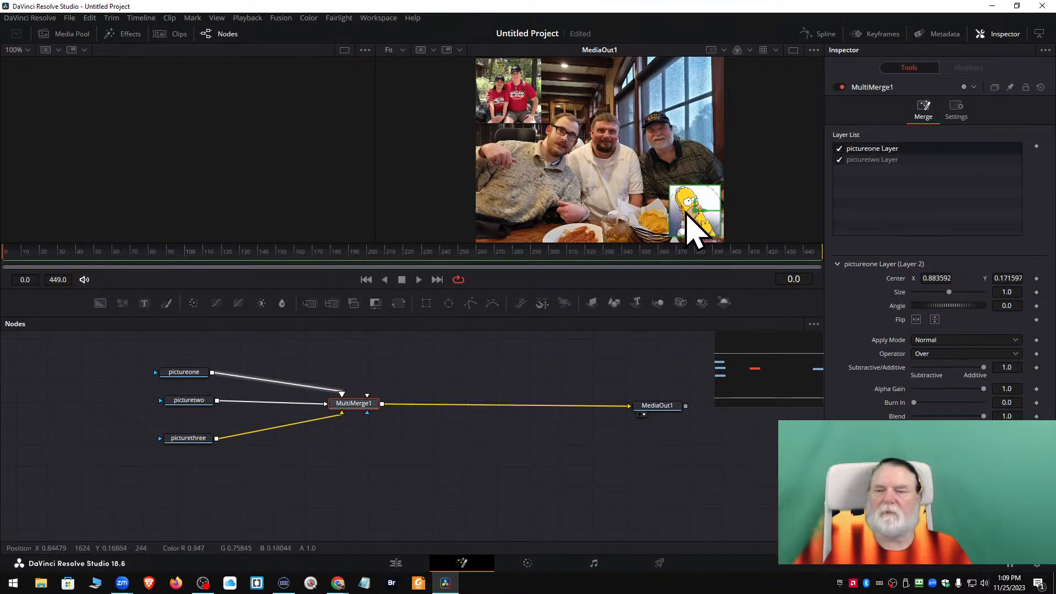
{"action": "left_click_drag", "start_coordinate": [686, 210], "coordinate": [700, 82]}
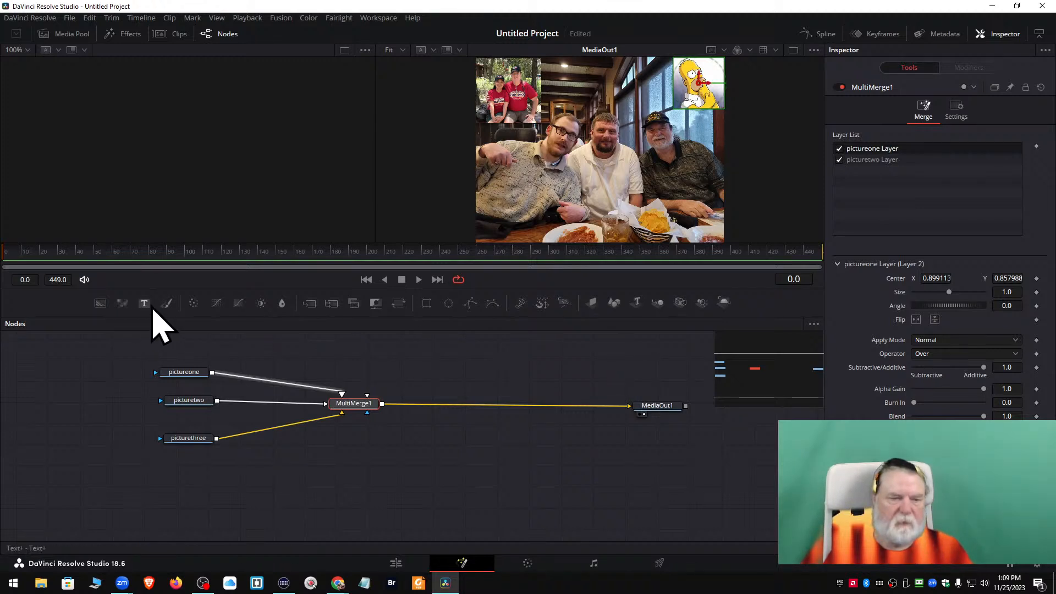
Add a Text+ node feeding the MultiMerge node, positioned just below it, and set its text to "The 3 Amigo's"
{"action": "left_click", "coordinate": [148, 306]}
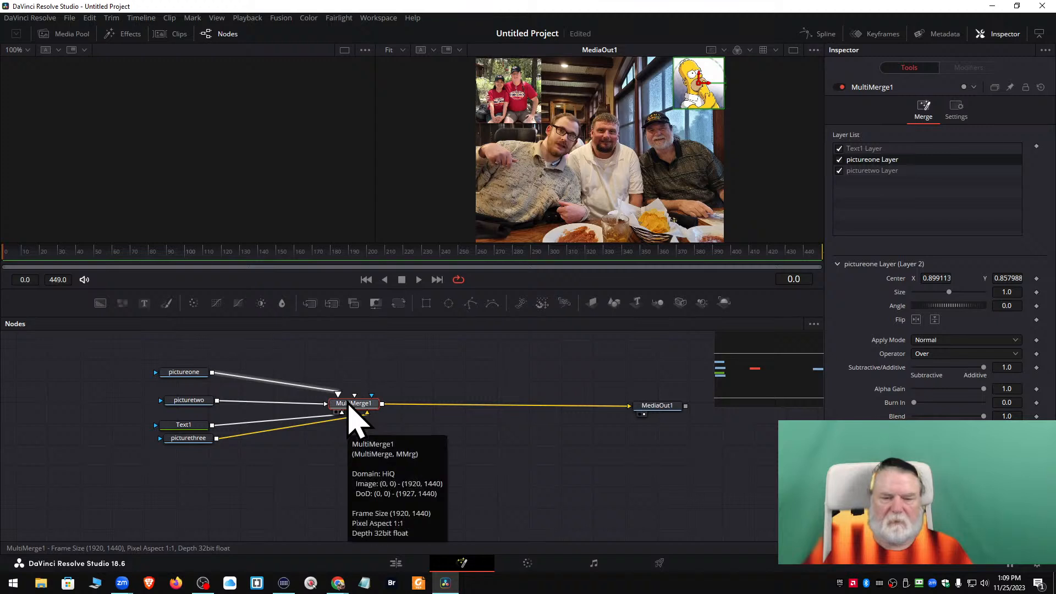
{"action": "left_click_drag", "start_coordinate": [190, 426], "coordinate": [373, 449]}
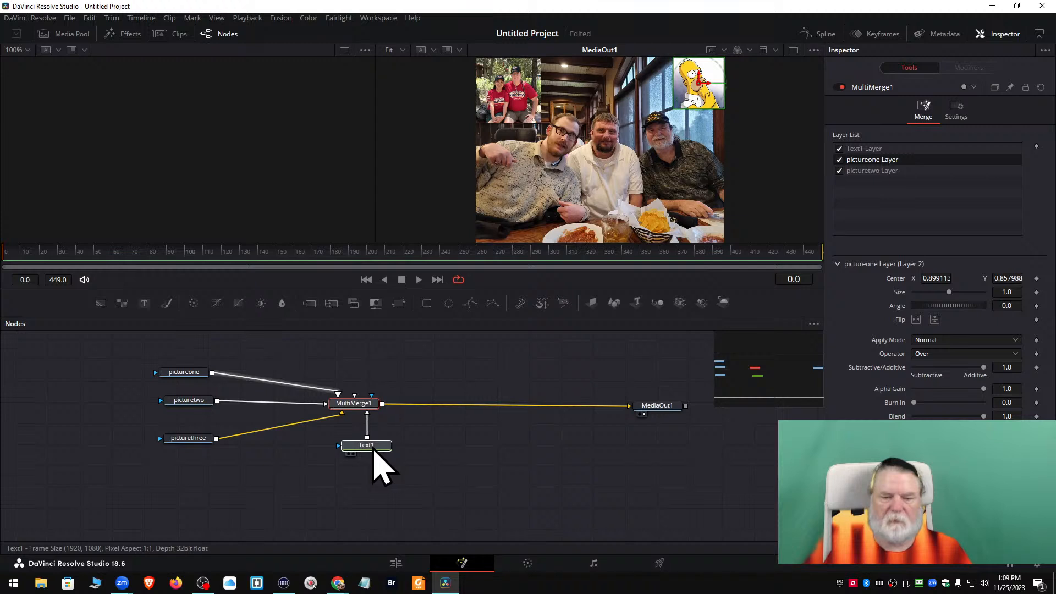
{"action": "left_click", "coordinate": [374, 450]}
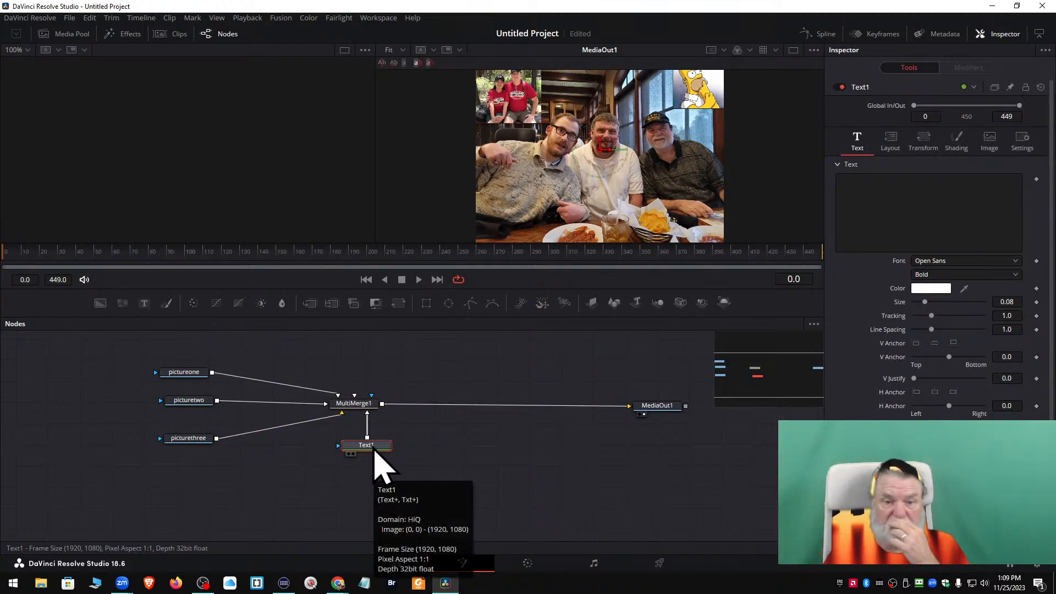
{"action": "left_click", "coordinate": [906, 217]}
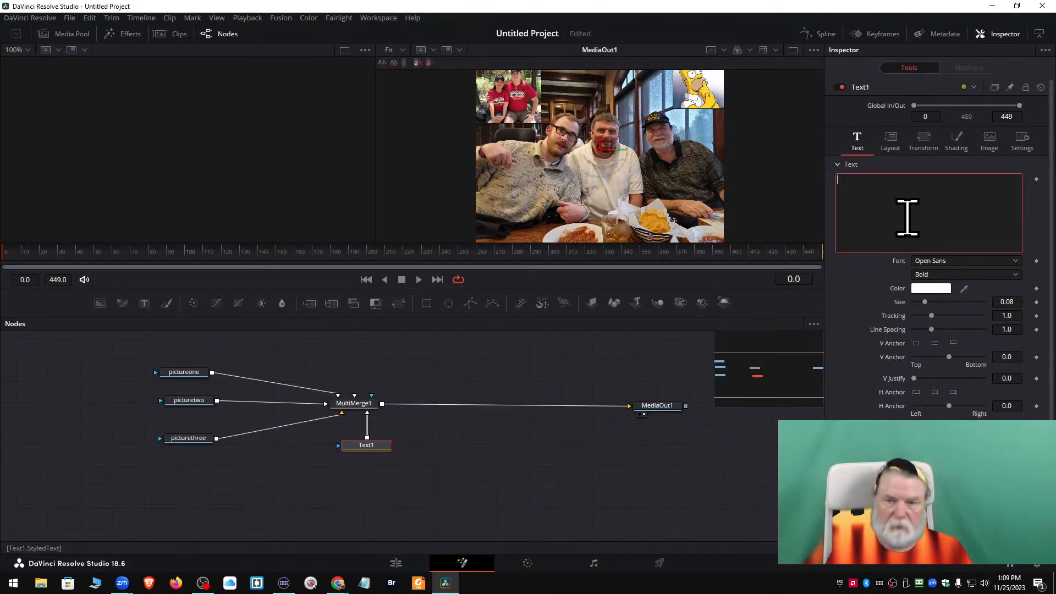
{"action": "type", "text": "T"}
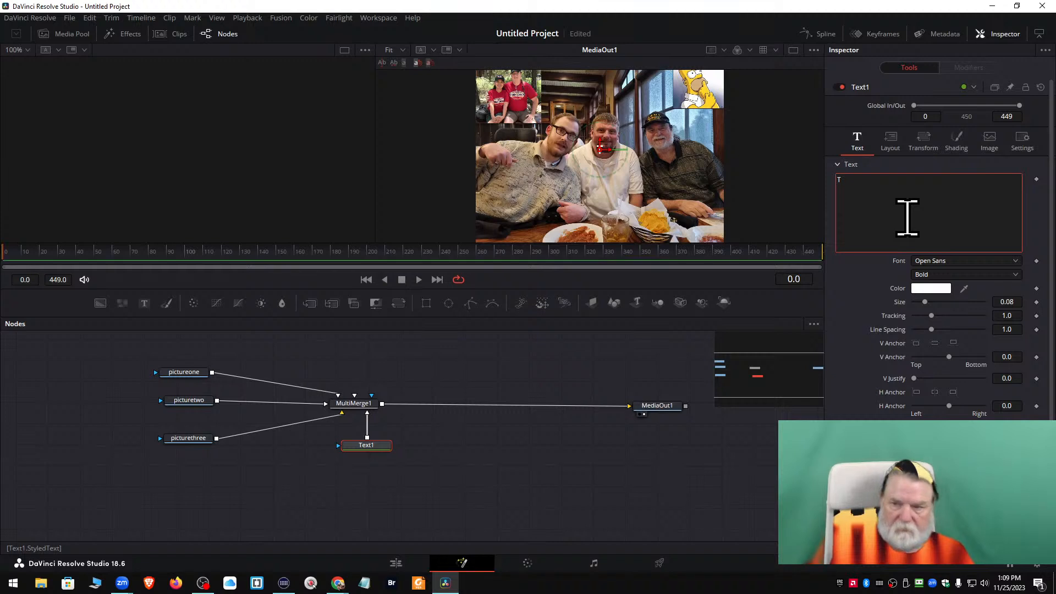
{"action": "type", "text": "he thr"}
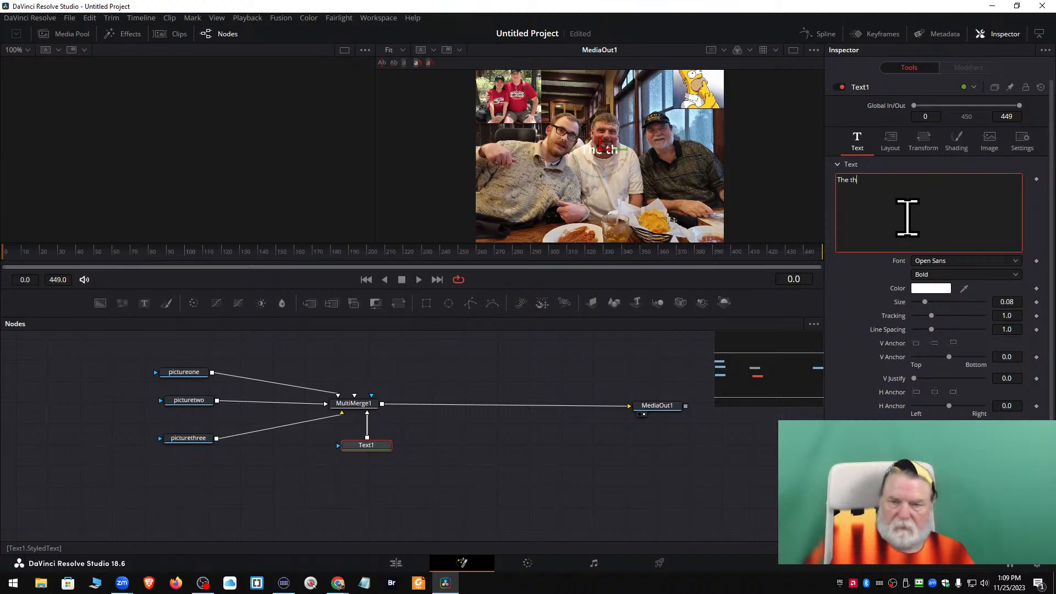
{"action": "key", "text": "BackSpace"}
{"action": "key", "text": "BackSpace"}
{"action": "key", "text": "BackSpace"}
{"action": "key", "text": "BackSpace"}
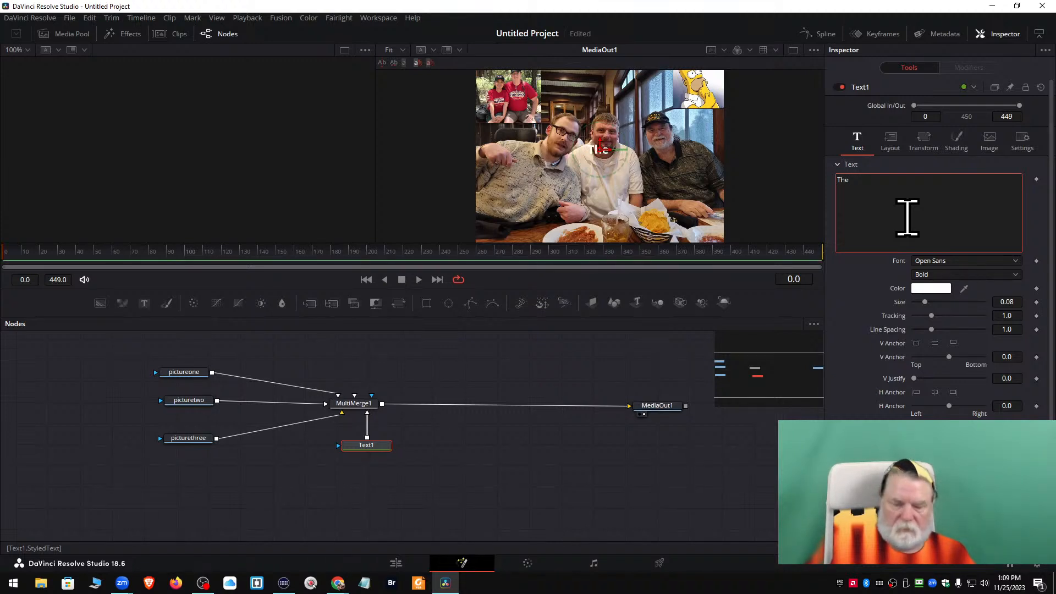
{"action": "type", "text": "3"}
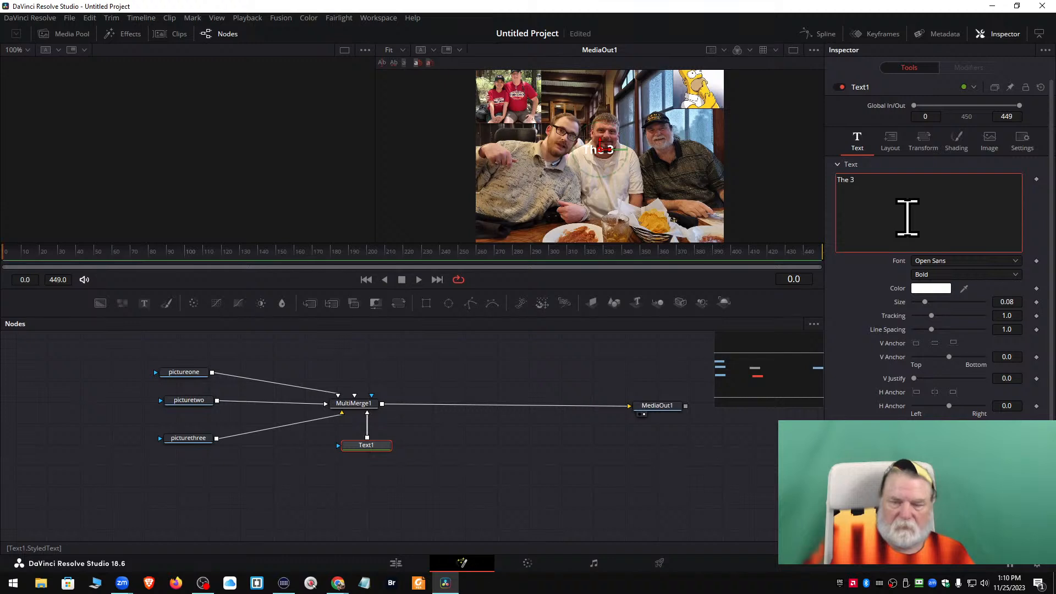
{"action": "type", "text": " Amig"}
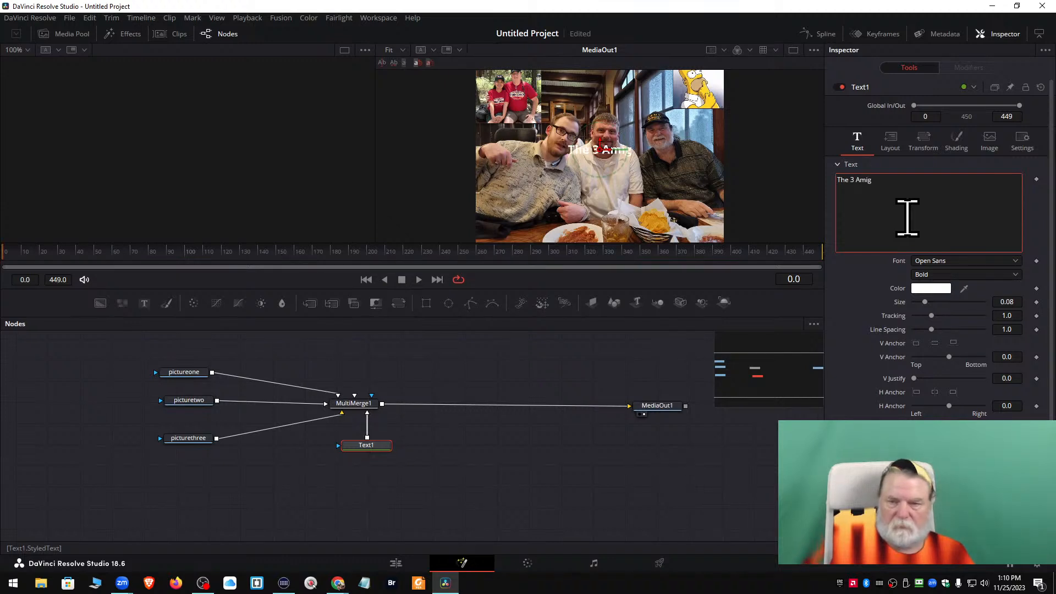
{"action": "type", "text": "o's"}
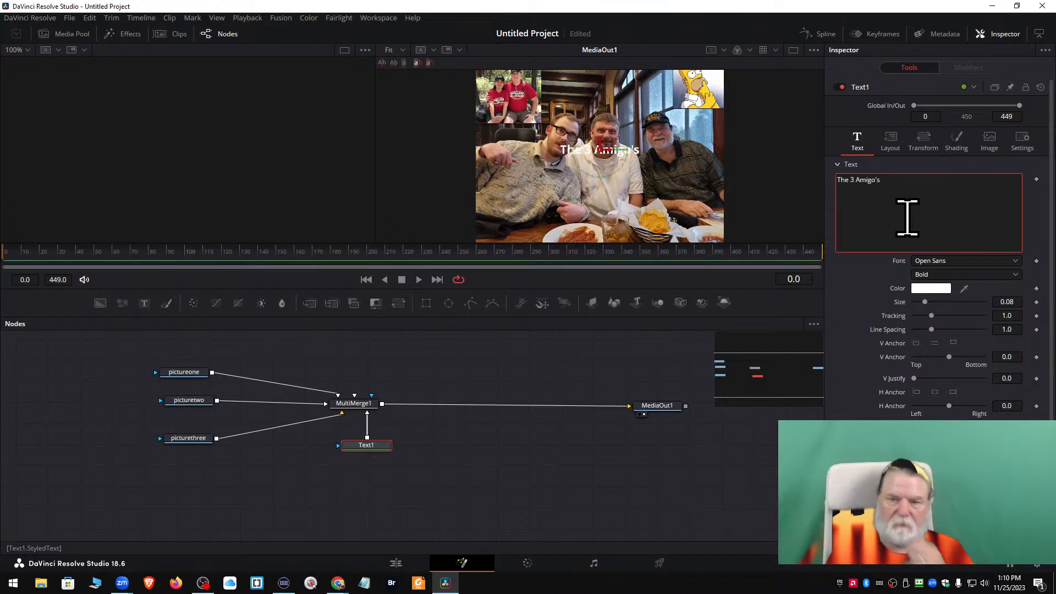
Set the title's text colour to blue, HTML value #1c20ff
{"action": "left_click", "coordinate": [934, 287]}
{"action": "left_click_drag", "start_coordinate": [638, 253], "coordinate": [562, 206]}
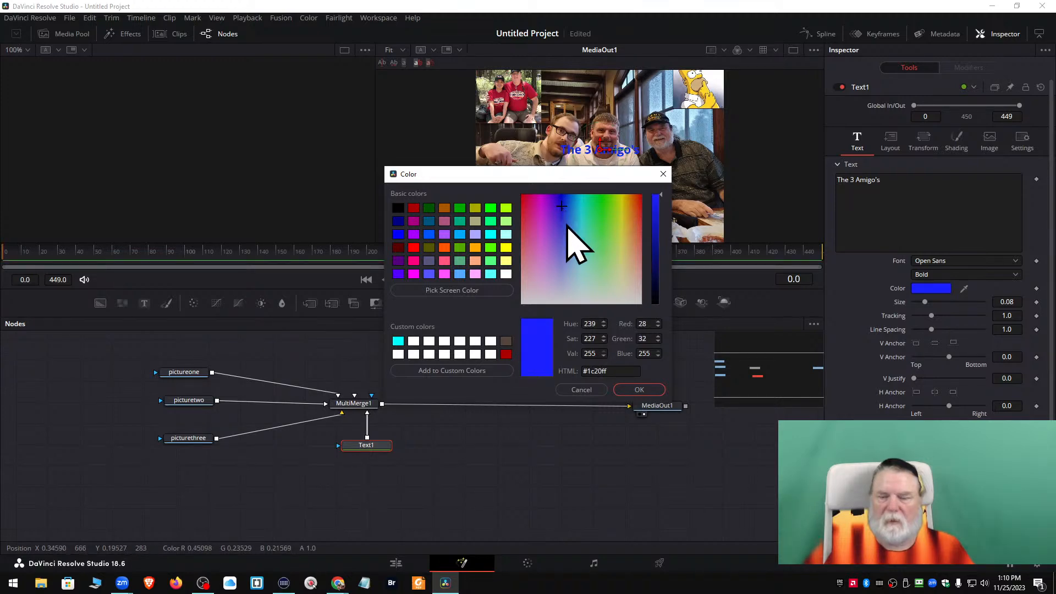
{"action": "left_click", "coordinate": [640, 390]}
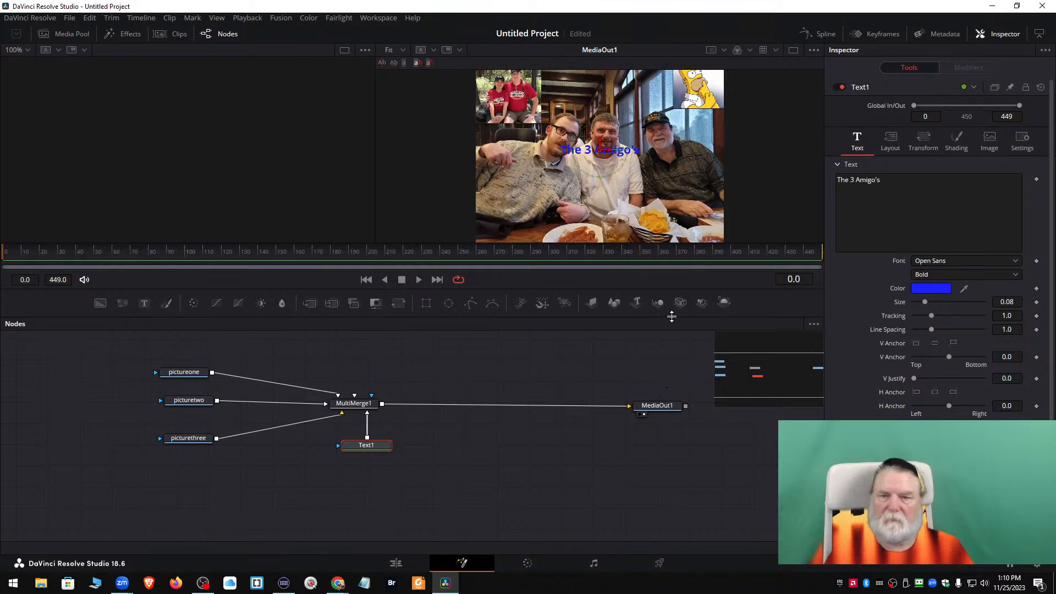
Move the title to the upper edge of the image, centred between the two corner pictures, and set its size to 0.122
{"action": "left_click_drag", "start_coordinate": [594, 149], "coordinate": [600, 88]}
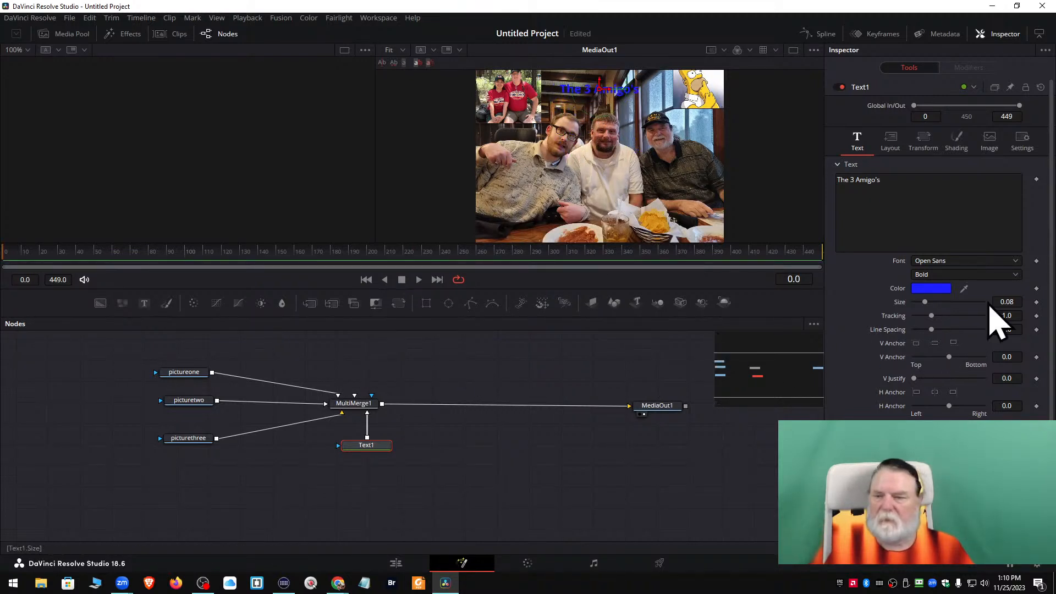
{"action": "left_click_drag", "start_coordinate": [926, 302], "coordinate": [931, 303]}
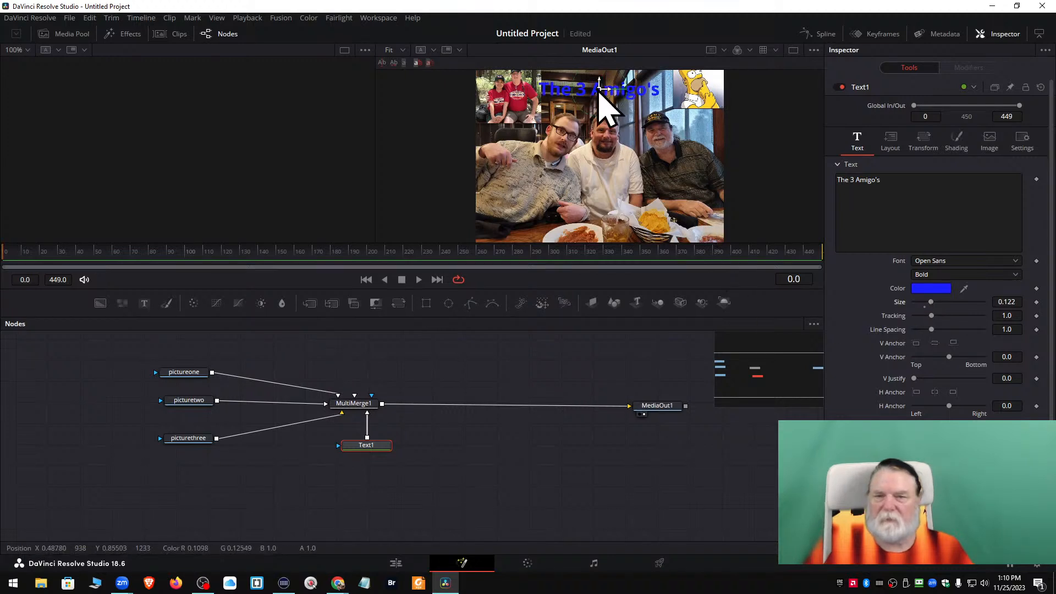
{"action": "left_click_drag", "start_coordinate": [600, 89], "coordinate": [609, 90]}
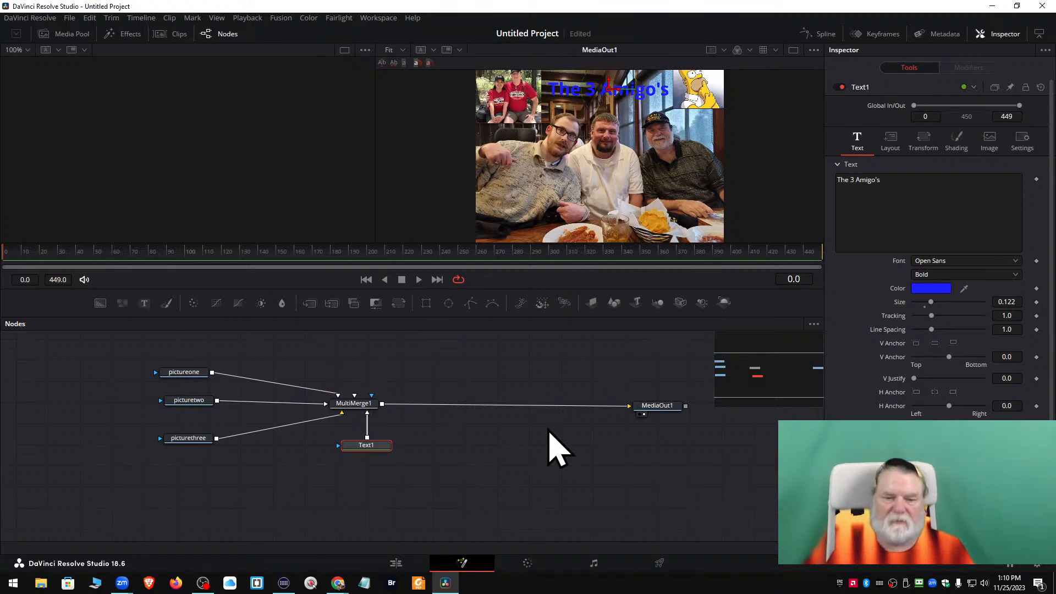
Move the MediaOut1 node close to the MultiMerge1 node and switch to the Color page
{"action": "left_click_drag", "start_coordinate": [663, 411], "coordinate": [485, 407]}
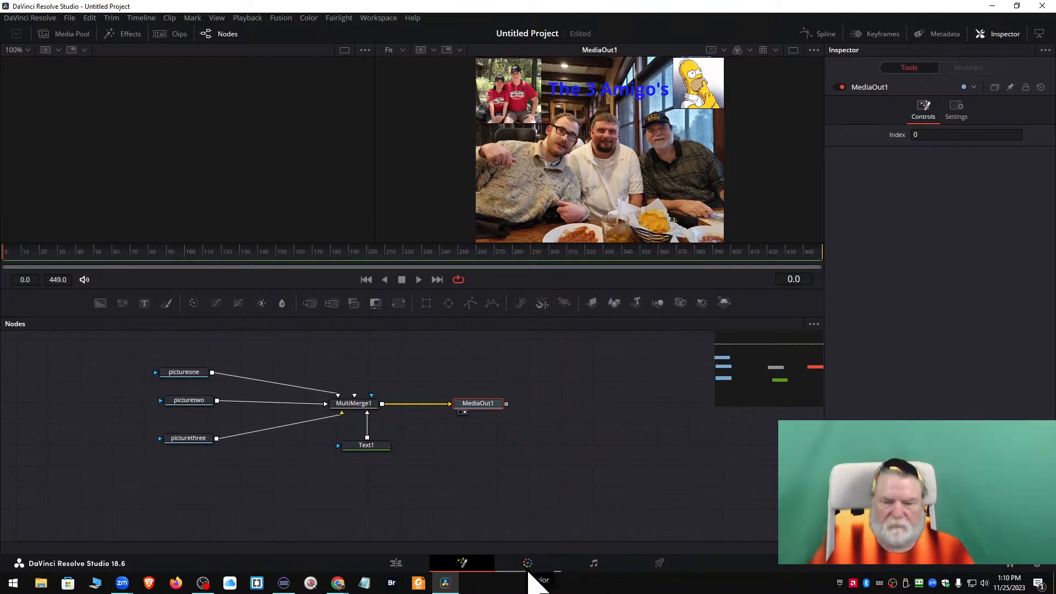
{"action": "left_click", "coordinate": [530, 571]}
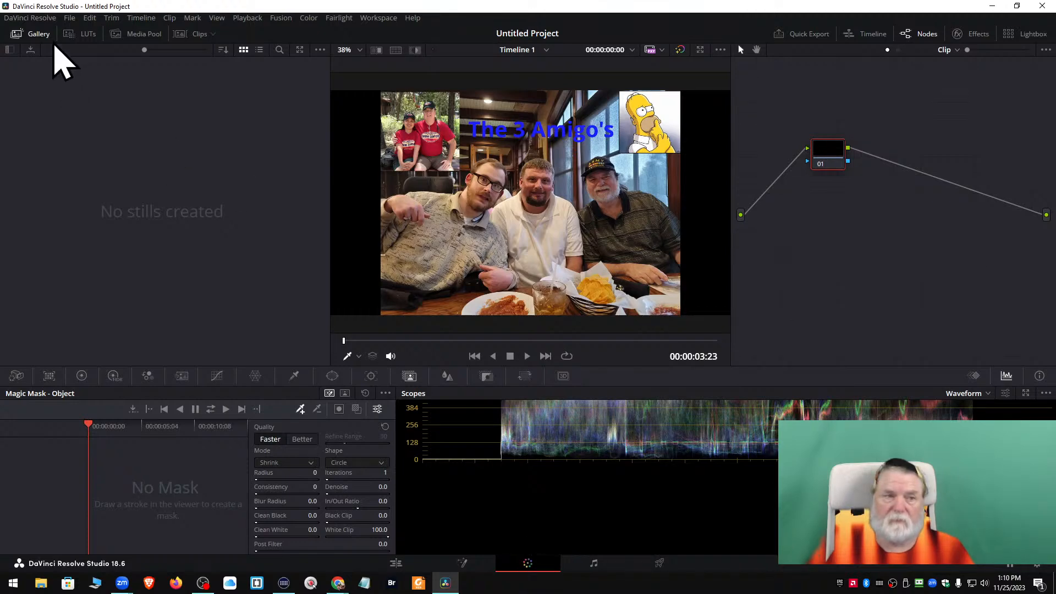
Grab a trial still of the composite frame with the gallery hidden, show the gallery and delete the still
{"action": "left_click", "coordinate": [40, 36]}
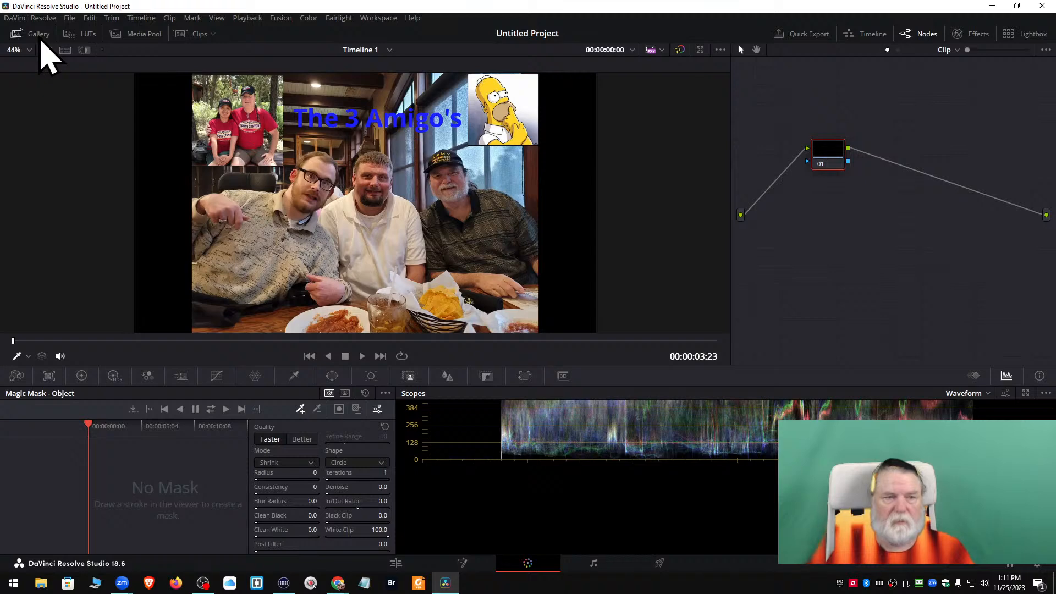
{"action": "left_click", "coordinate": [41, 40]}
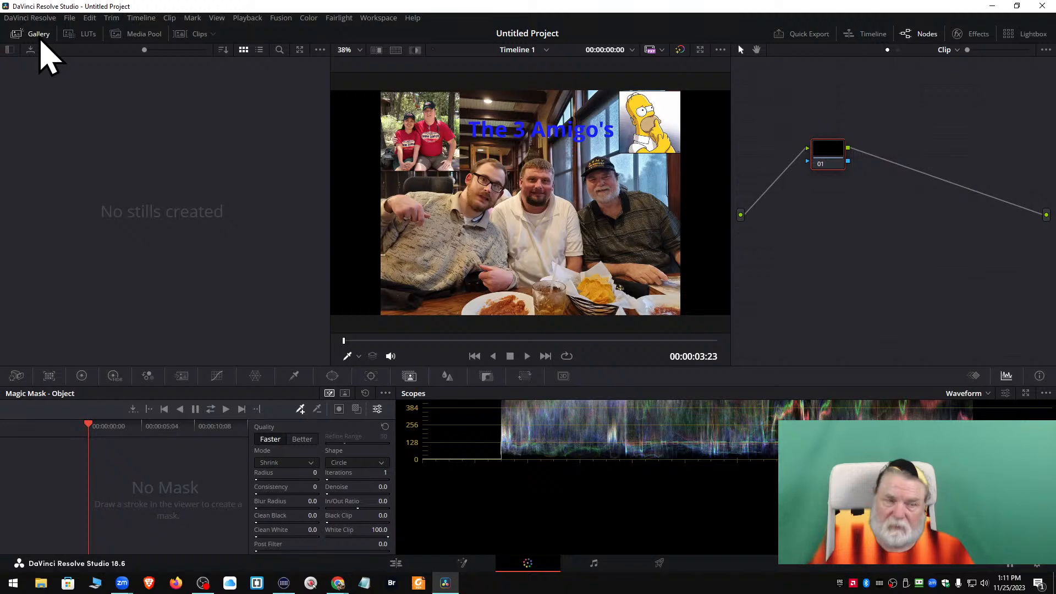
{"action": "left_click", "coordinate": [40, 40]}
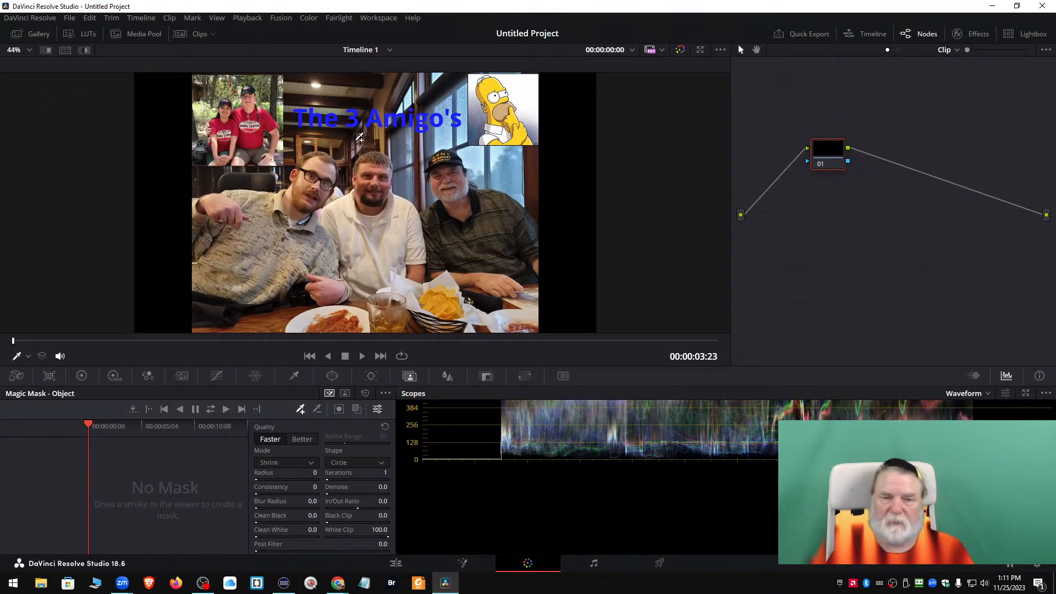
{"action": "right_click", "coordinate": [359, 141]}
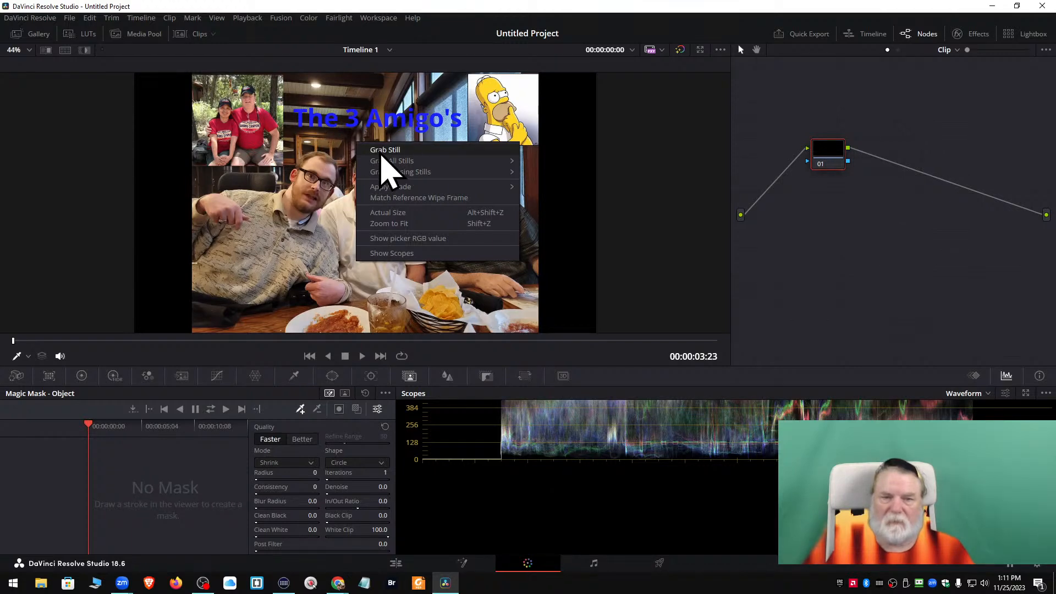
{"action": "left_click", "coordinate": [382, 150]}
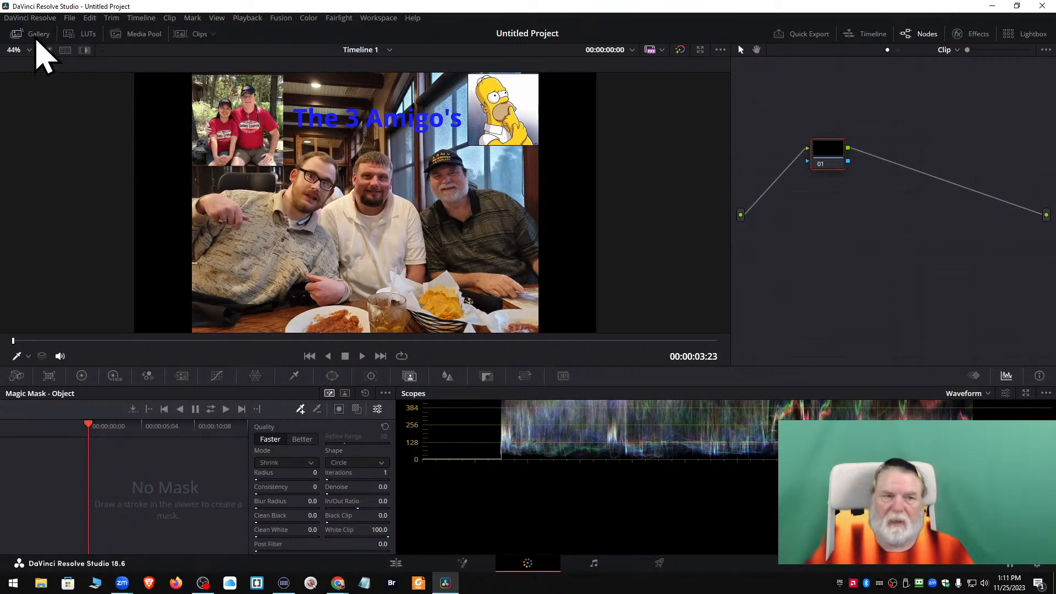
{"action": "left_click", "coordinate": [33, 34]}
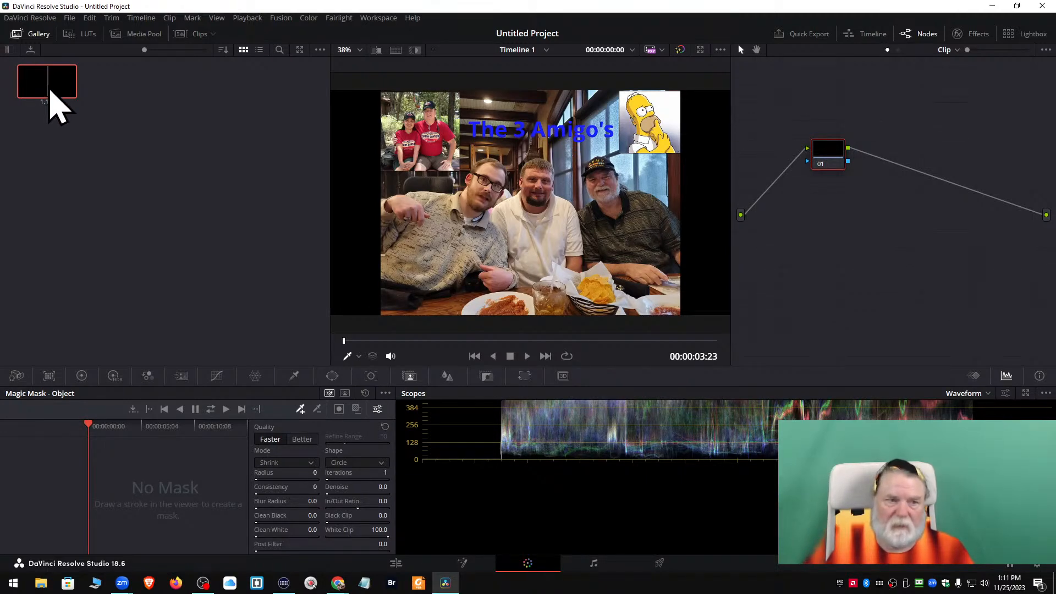
{"action": "key", "text": "Delete"}
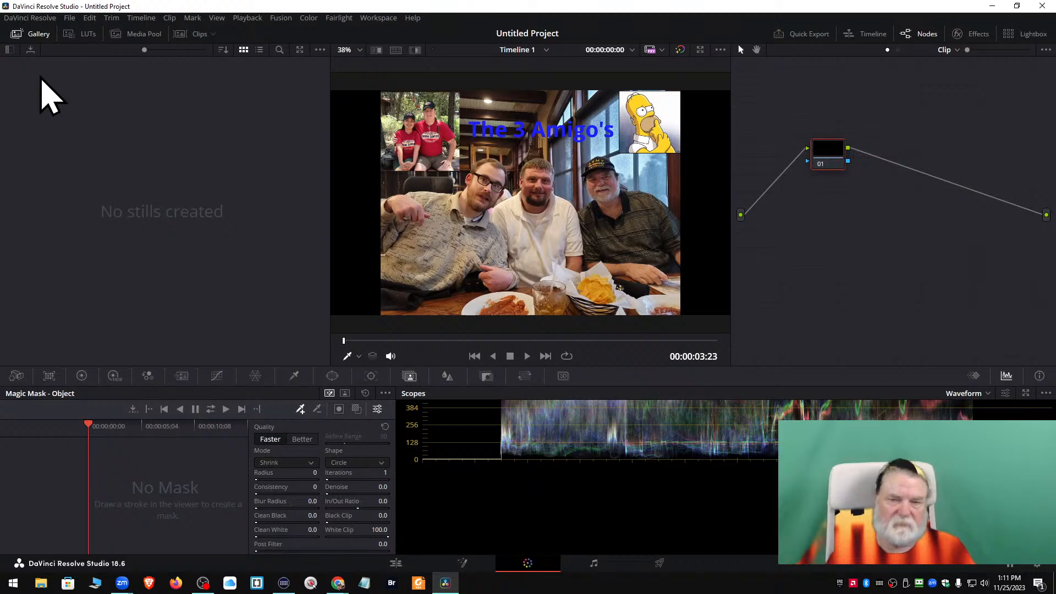
Repeat the trial still grab of the composite with the gallery hidden, reopen the gallery and remove that still
{"action": "left_click", "coordinate": [40, 37]}
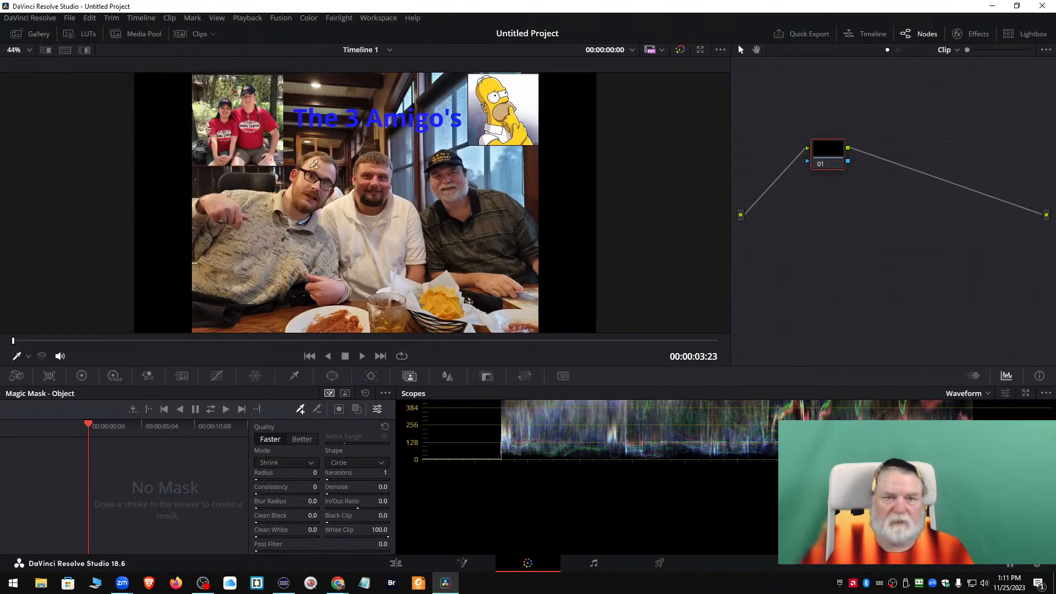
{"action": "right_click", "coordinate": [354, 143]}
{"action": "left_click", "coordinate": [376, 147]}
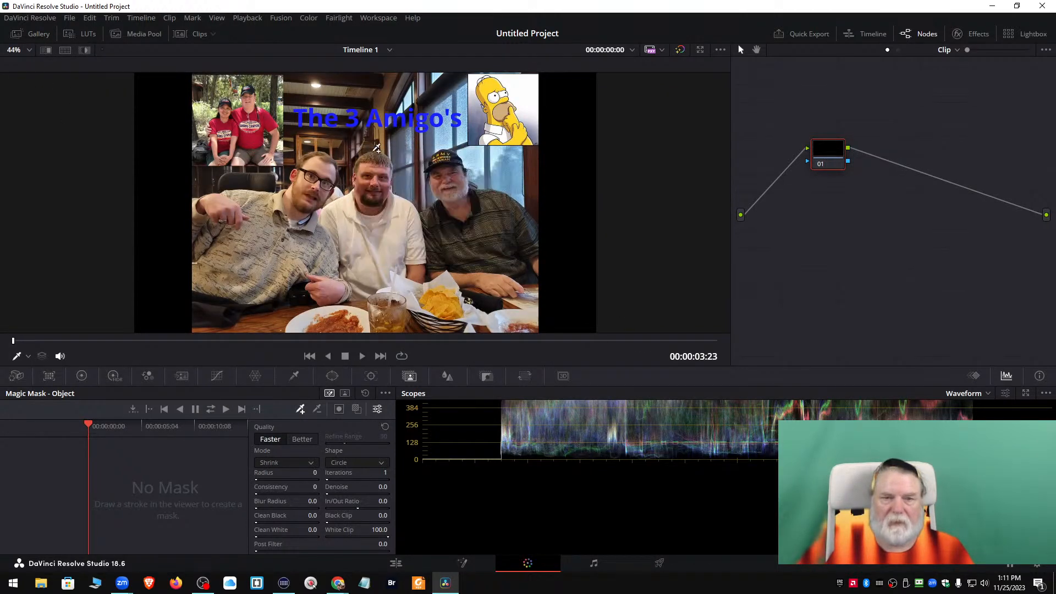
{"action": "left_click", "coordinate": [43, 38]}
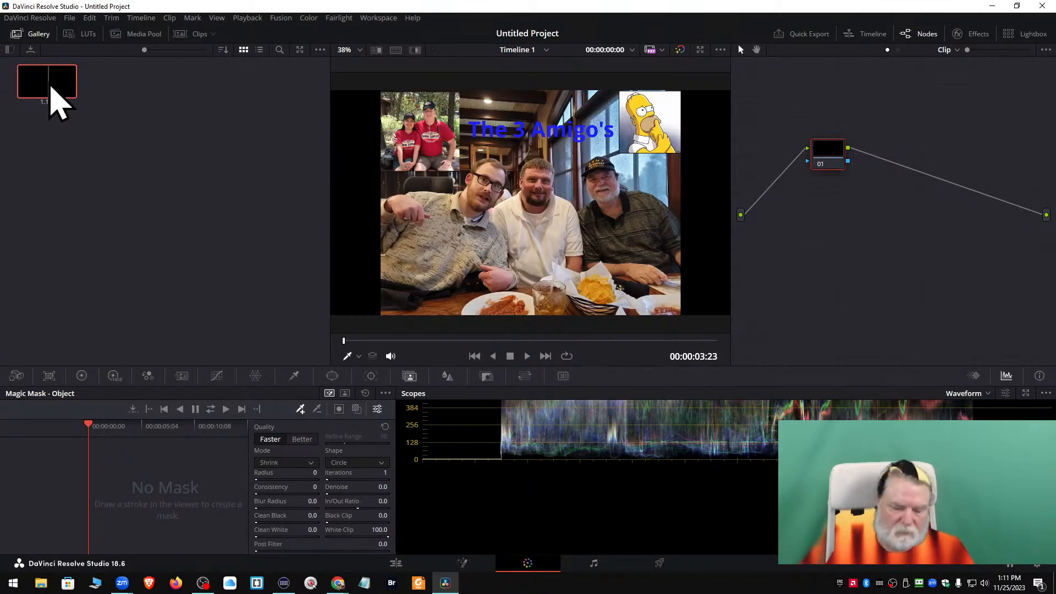
{"action": "key", "text": "Delete"}
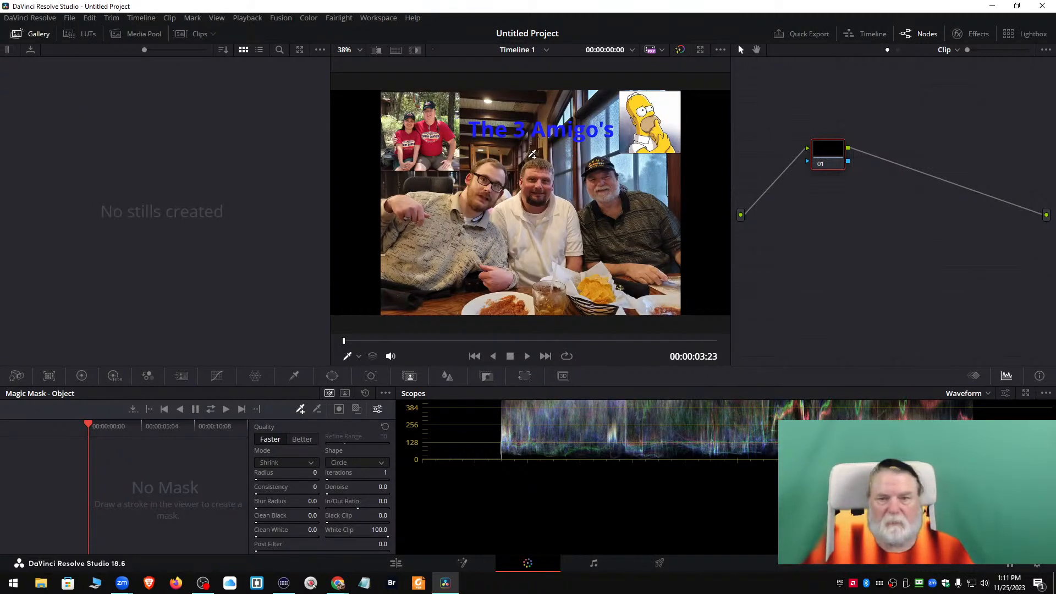
Grab a still of the finished composite into the gallery and start exporting it in JPEG format
{"action": "right_click", "coordinate": [512, 148]}
{"action": "left_click", "coordinate": [546, 164]}
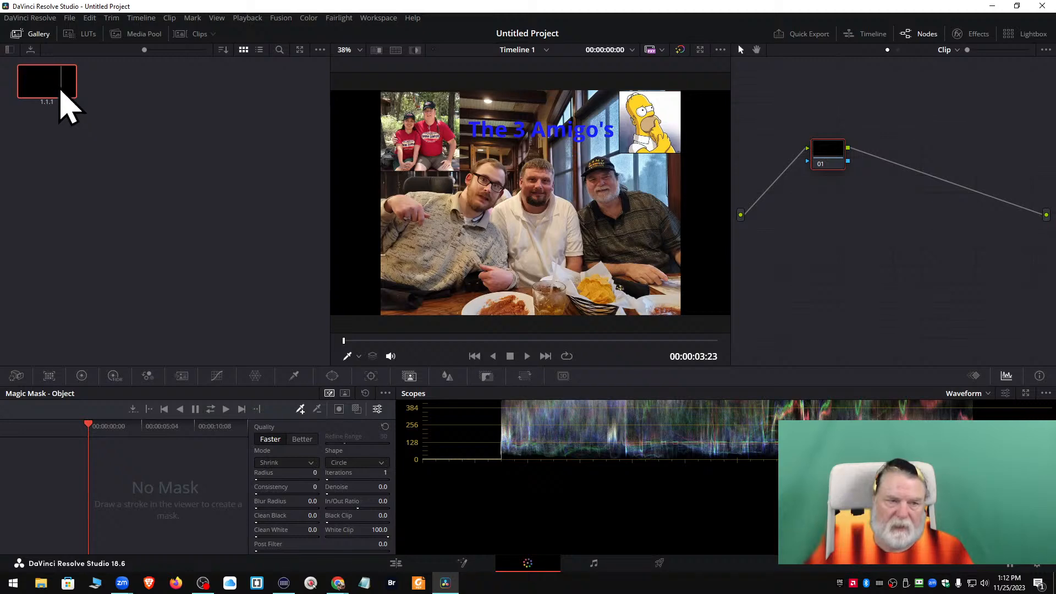
{"action": "right_click", "coordinate": [56, 88]}
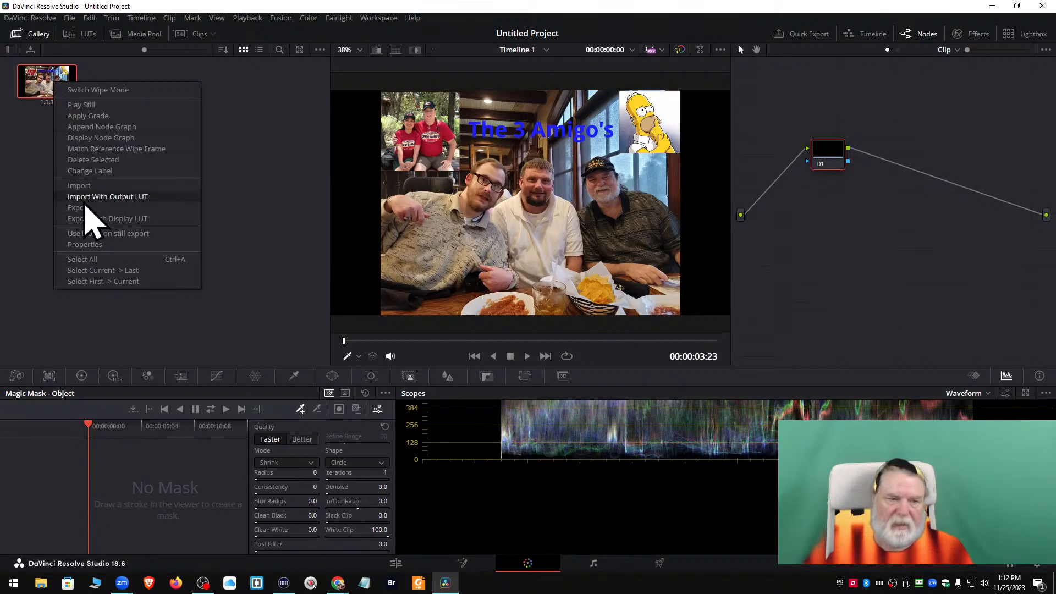
{"action": "left_click", "coordinate": [81, 211]}
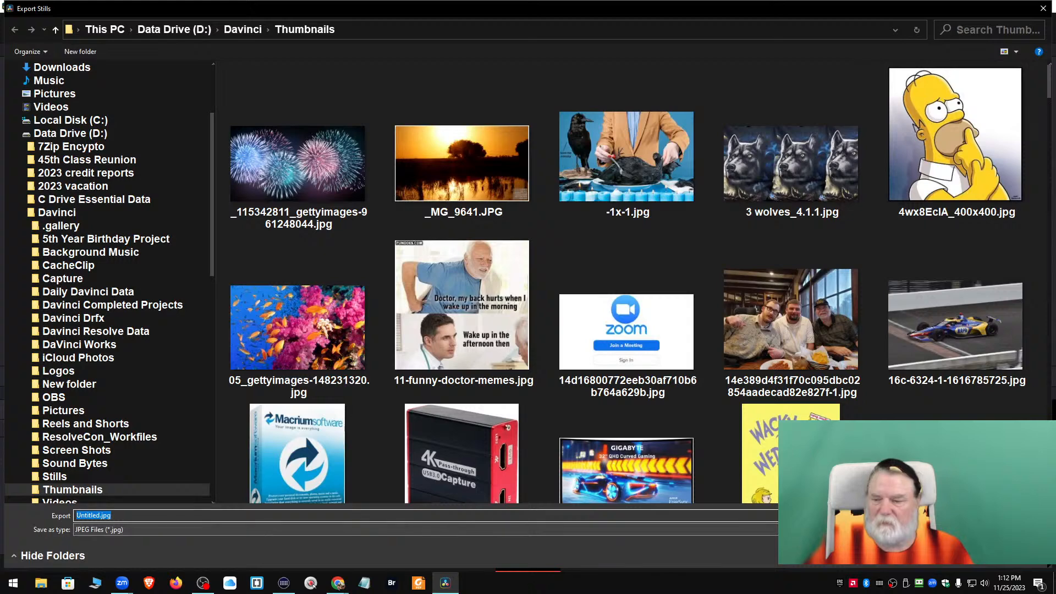
{"action": "left_click", "coordinate": [426, 529]}
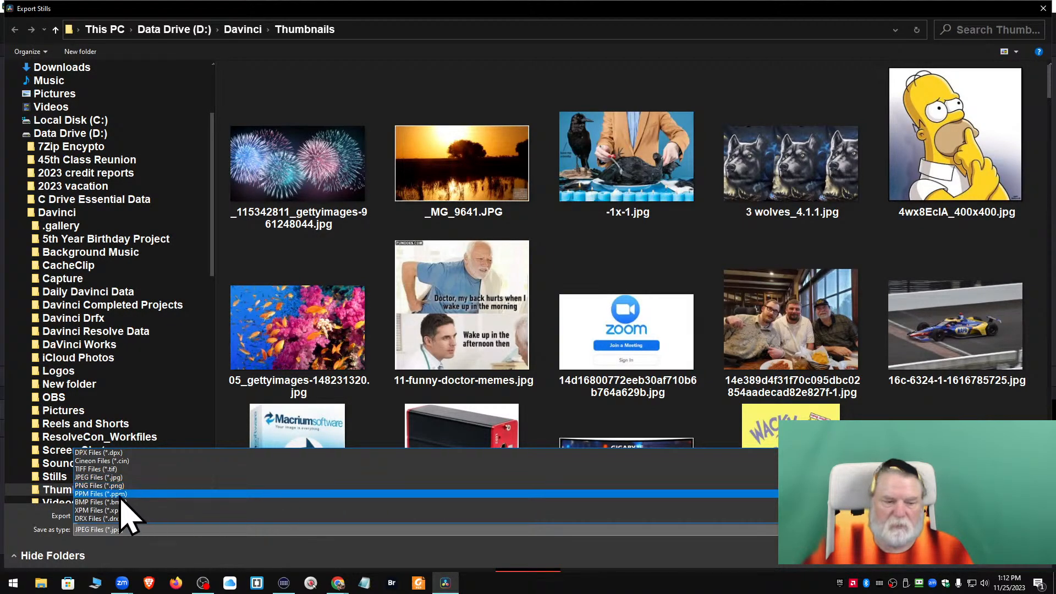
{"action": "left_click", "coordinate": [1025, 565]}
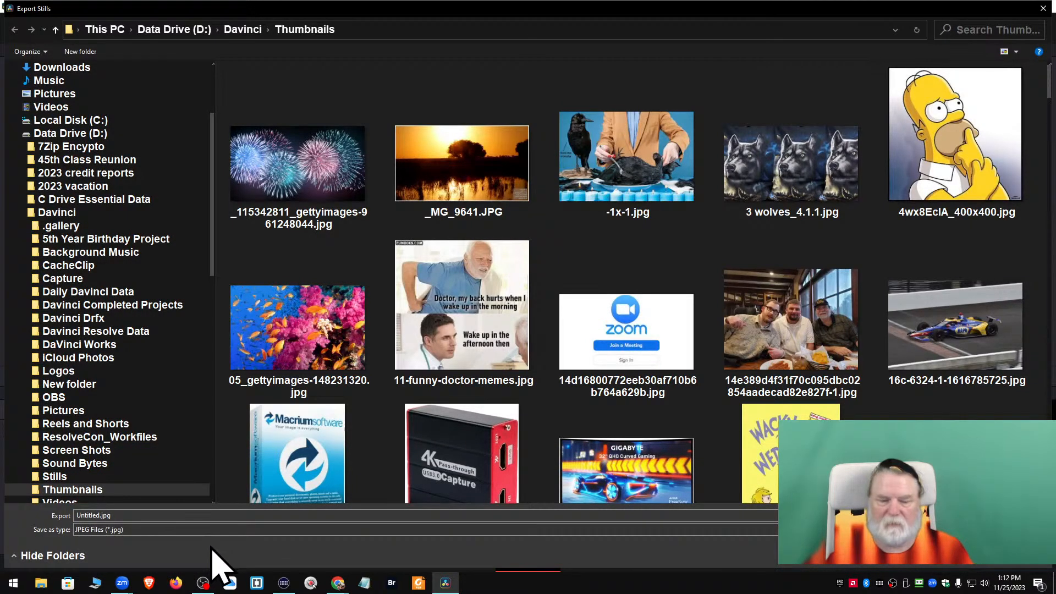
Name the exported still "Three Amigo's.jpg" and save it as a JPEG in the Thumbnails folder of D:\Davinci
{"action": "left_click", "coordinate": [157, 516]}
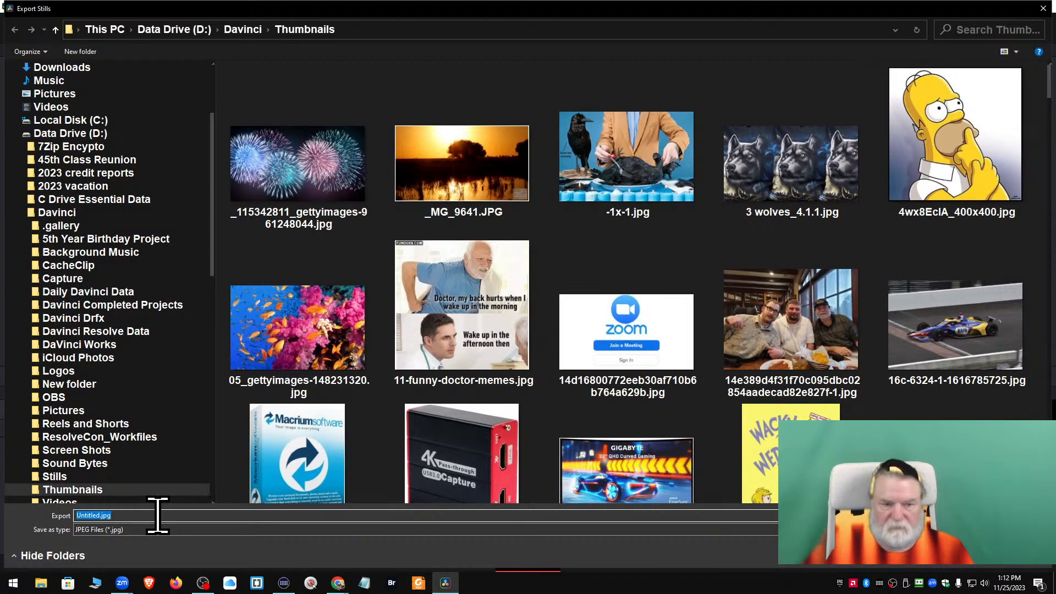
{"action": "key", "text": "Home"}
{"action": "key", "text": "Delete"}
{"action": "key", "text": "Delete"}
{"action": "key", "text": "Delete"}
{"action": "key", "text": "Delete"}
{"action": "key", "text": "Delete"}
{"action": "key", "text": "Delete"}
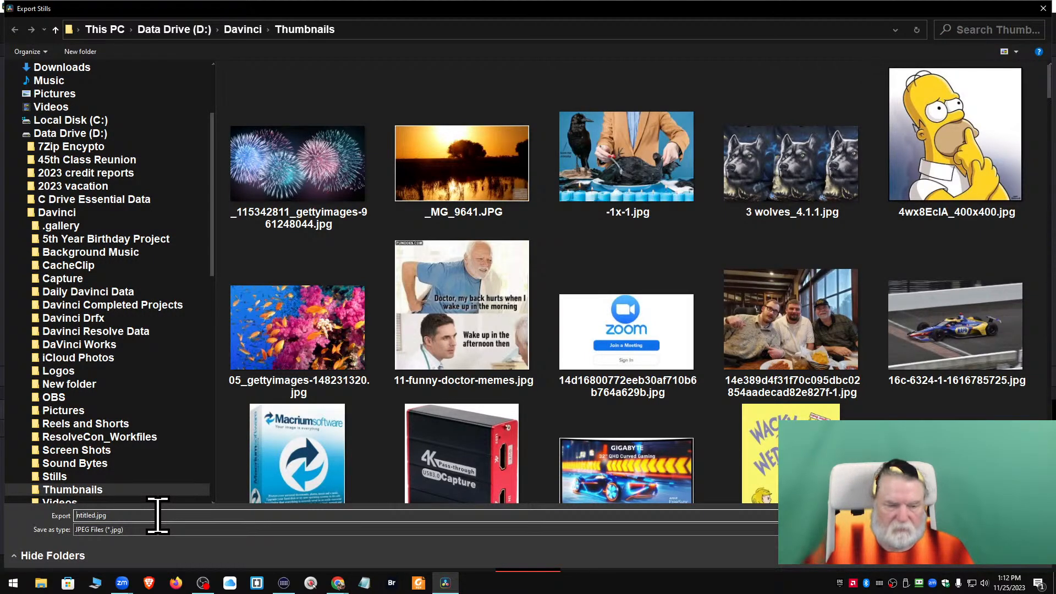
{"action": "key", "text": "Delete"}
{"action": "key", "text": "Delete"}
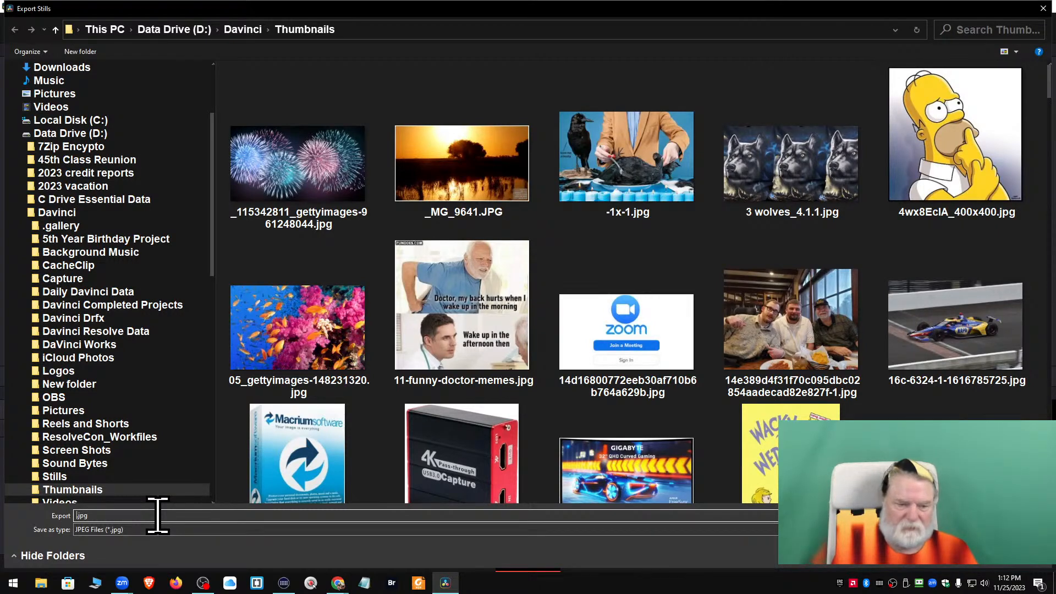
{"action": "type", "text": "Thi"}
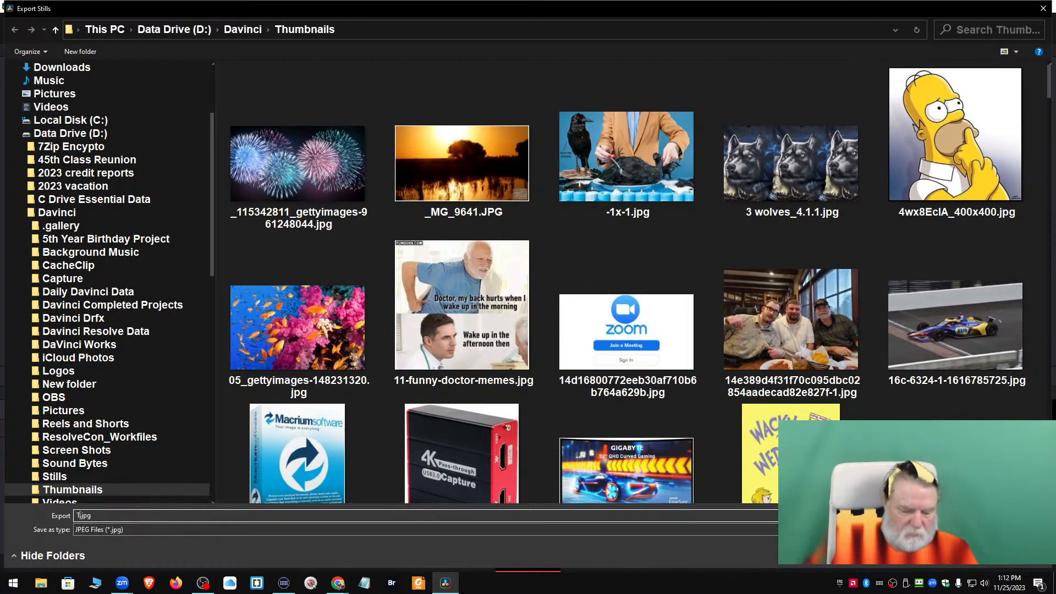
{"action": "type", "text": "ee Am"}
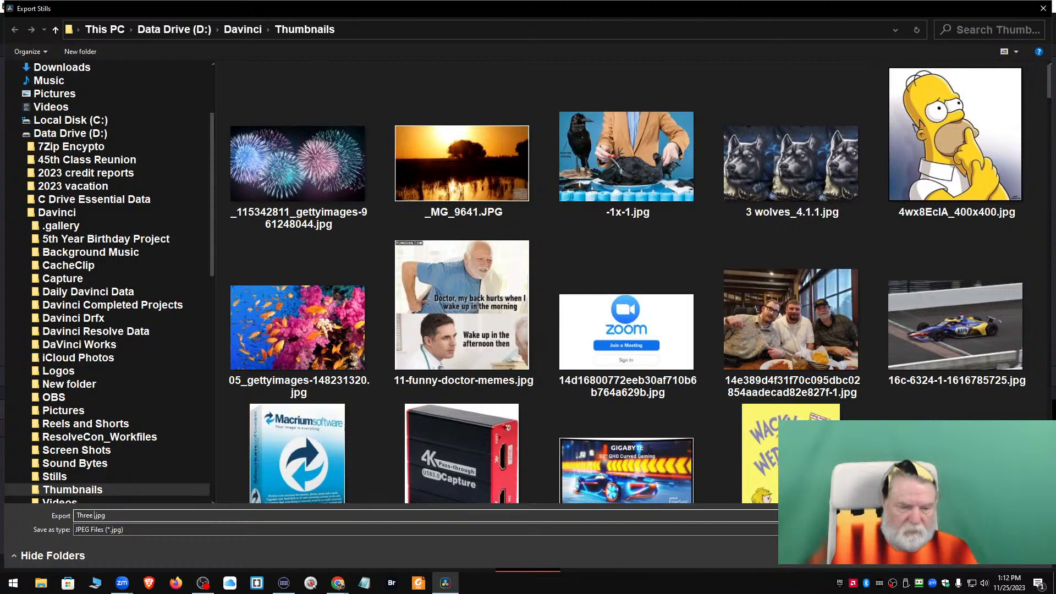
{"action": "type", "text": "igo's"}
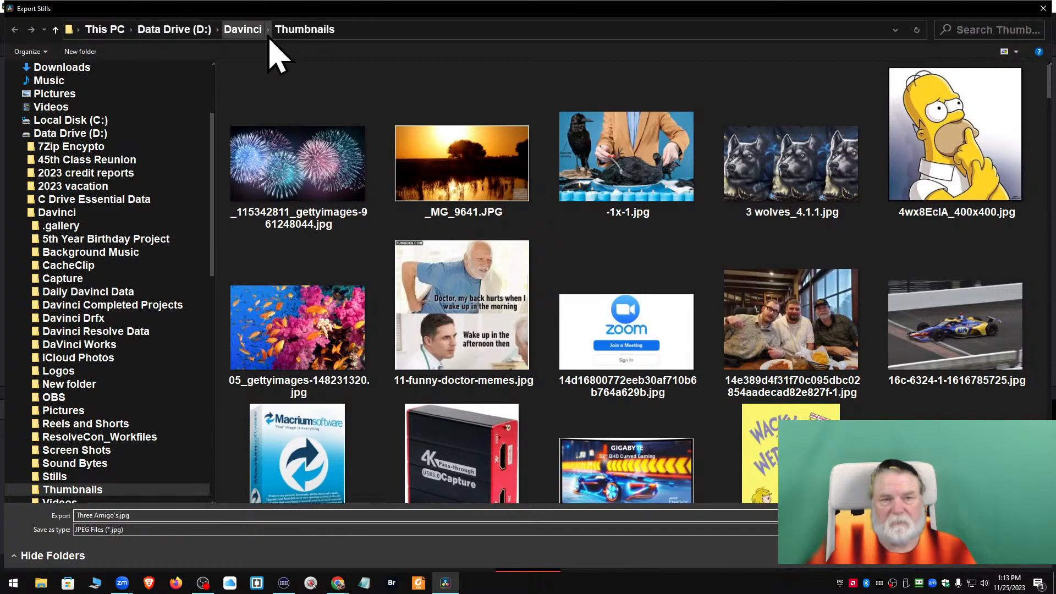
{"action": "left_click", "coordinate": [968, 561]}
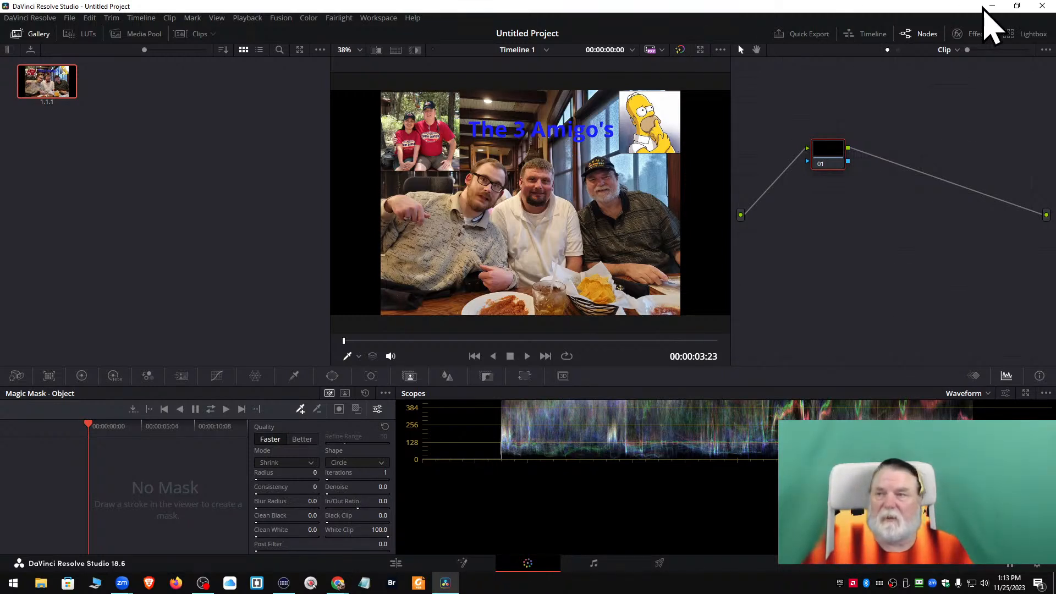
Close DaVinci Resolve without saving the project changes
{"action": "left_click", "coordinate": [1043, 6]}
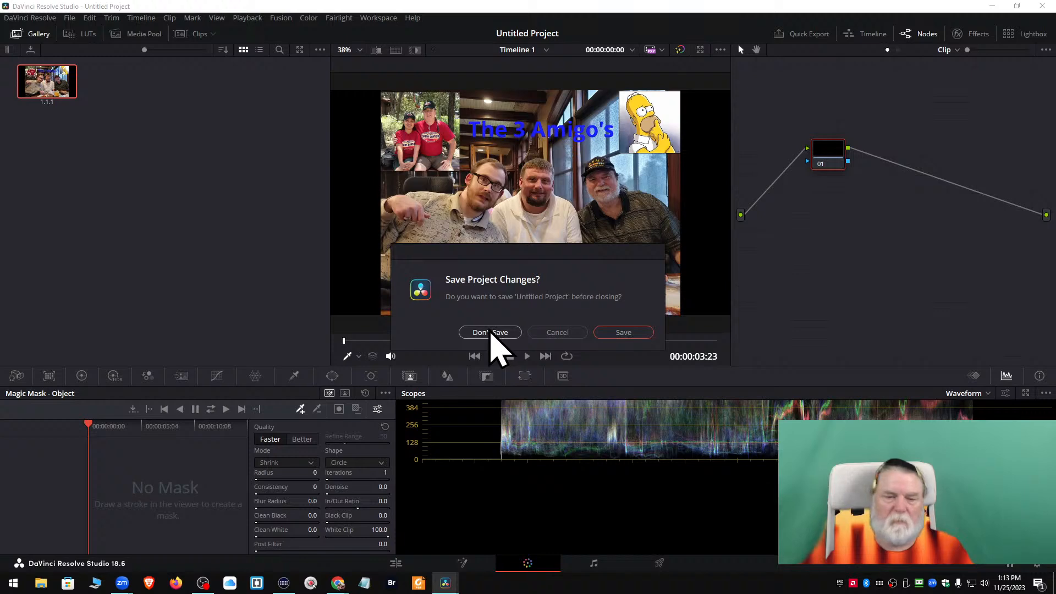
{"action": "left_click", "coordinate": [490, 332]}
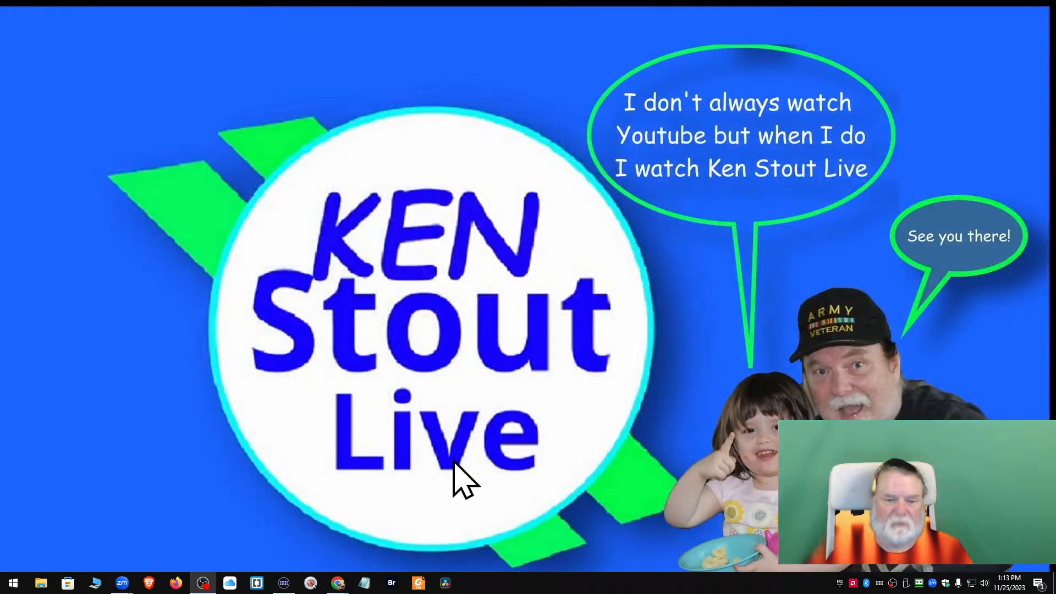
Open the Thumbnails folder inside the Davinci folder on Data Drive (D:) in File Explorer
{"action": "key", "text": "super+e"}
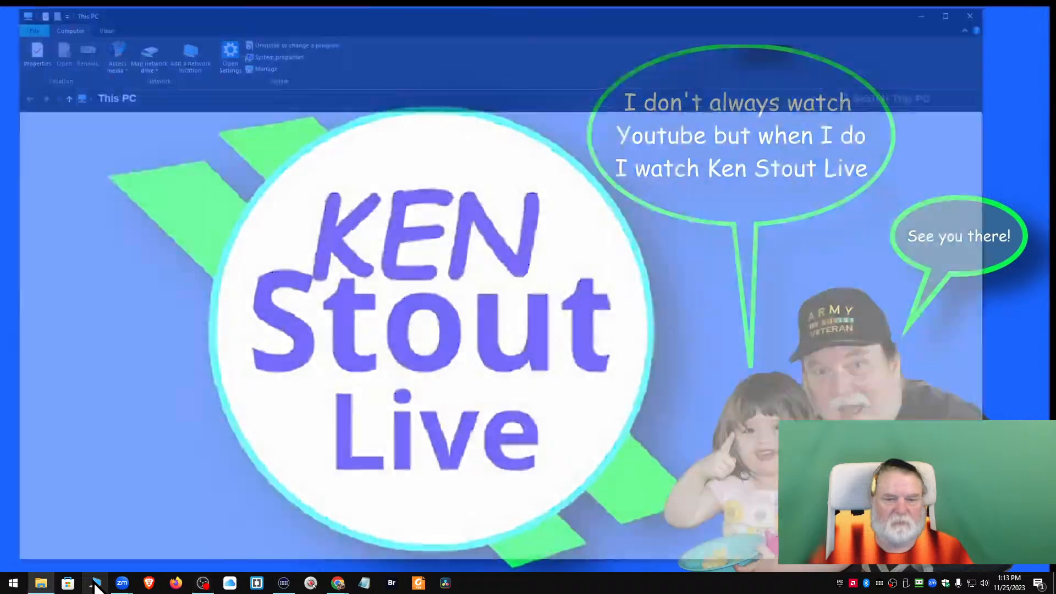
{"action": "left_click", "coordinate": [437, 234]}
{"action": "double_click", "coordinate": [437, 233]}
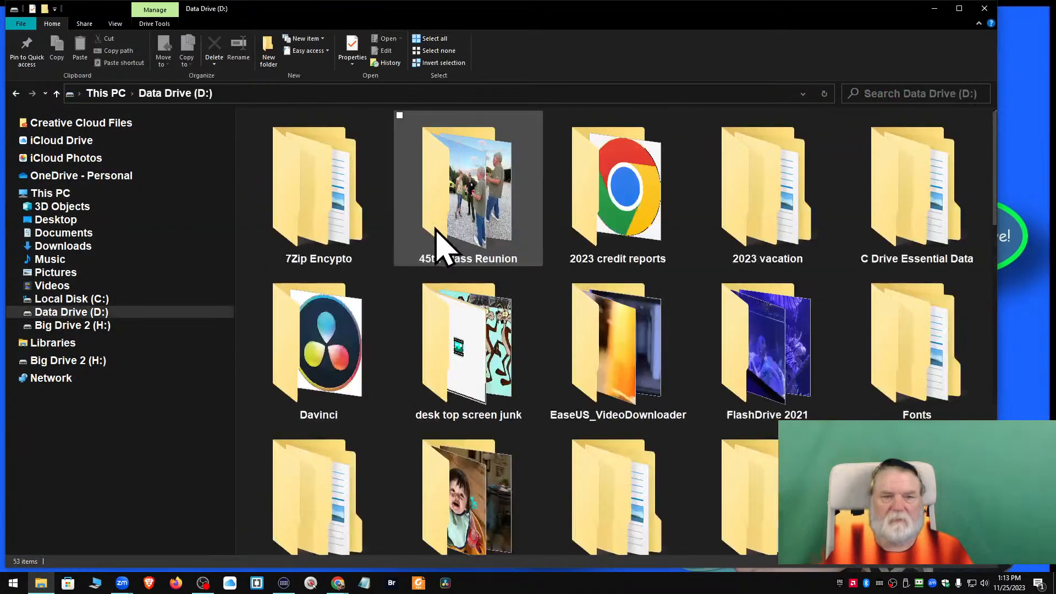
{"action": "double_click", "coordinate": [330, 354]}
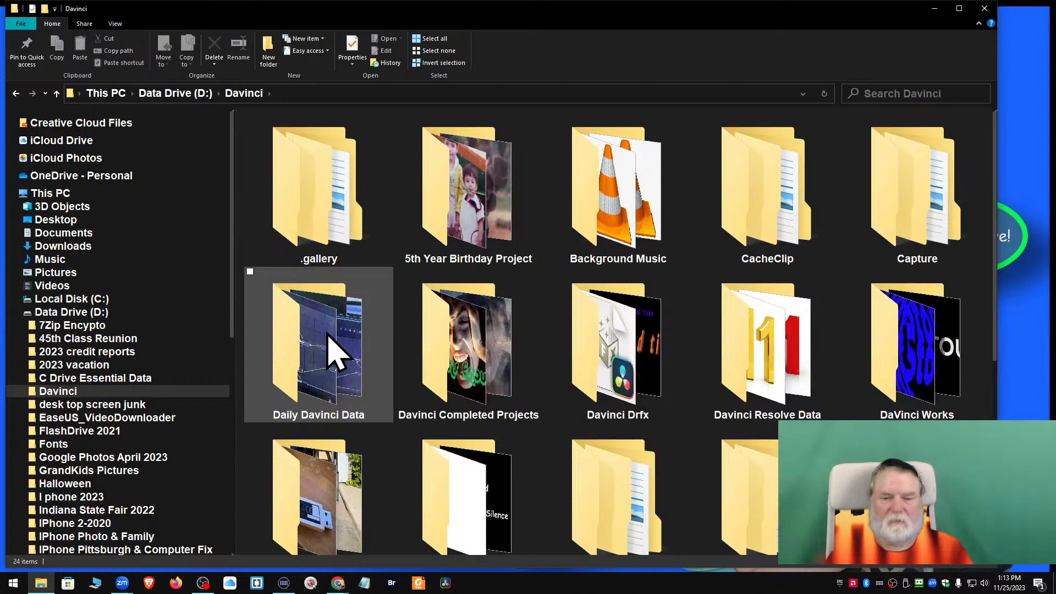
{"action": "scroll", "coordinate": [330, 354], "scroll_direction": "down", "scroll_amount": 5}
{"action": "double_click", "coordinate": [314, 462]}
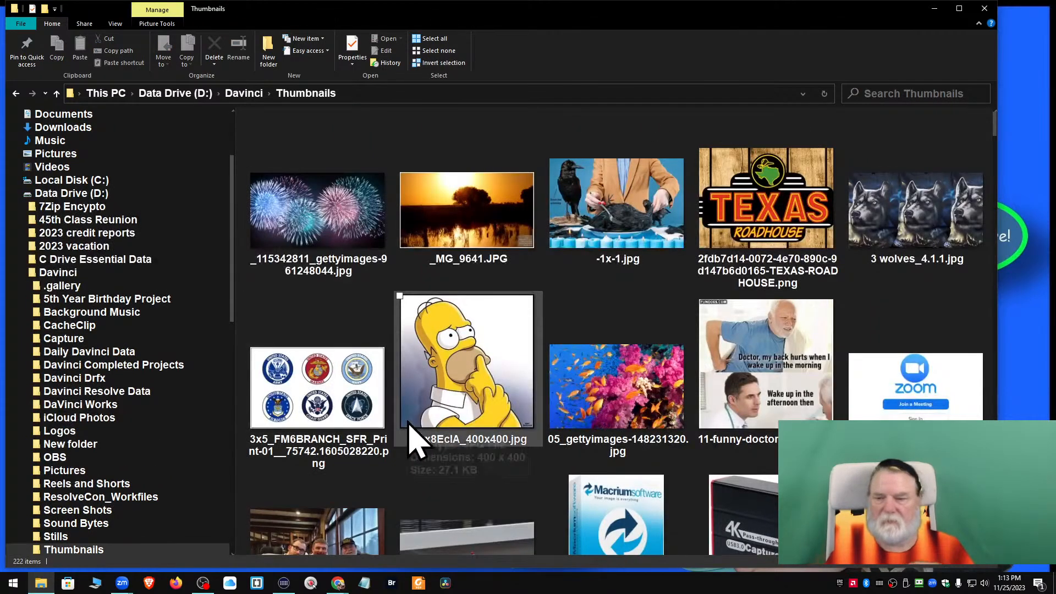
Search the Thumbnails folder for "Three"
{"action": "left_click", "coordinate": [880, 94]}
{"action": "type", "text": "Thr"}
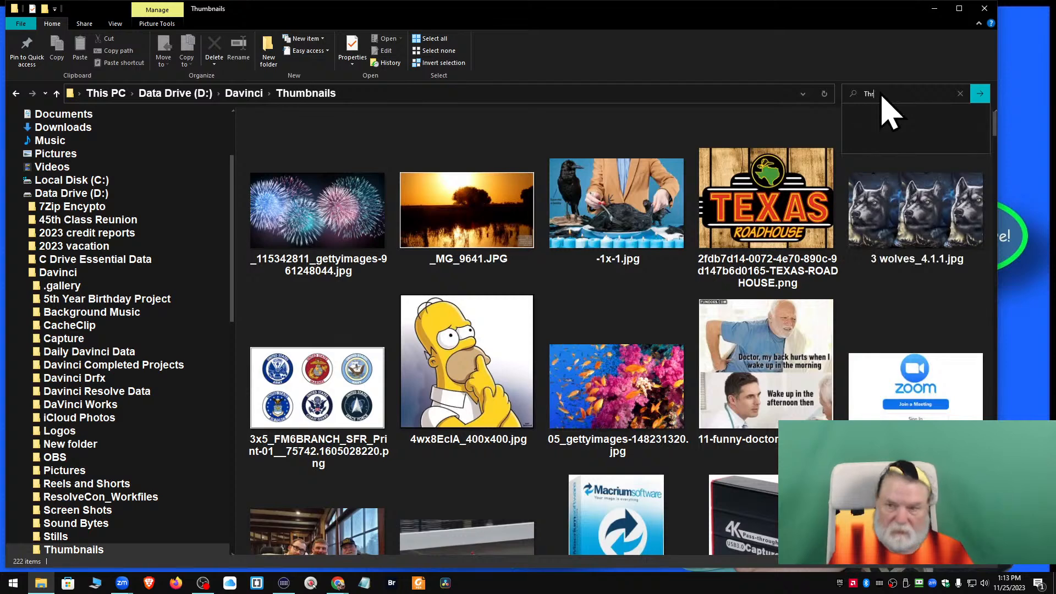
{"action": "type", "text": "ee"}
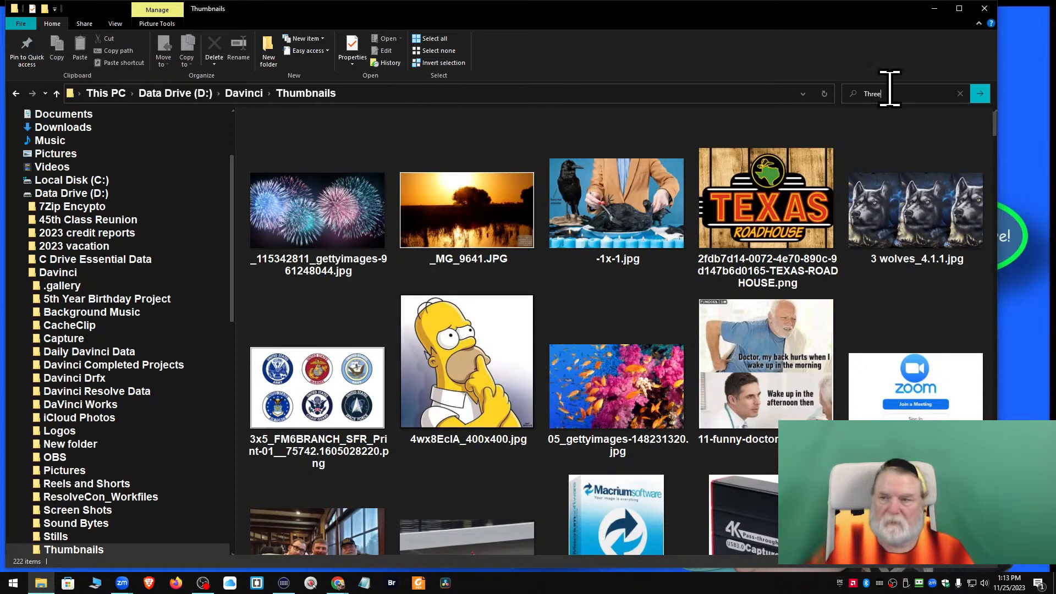
{"action": "left_click", "coordinate": [980, 95]}
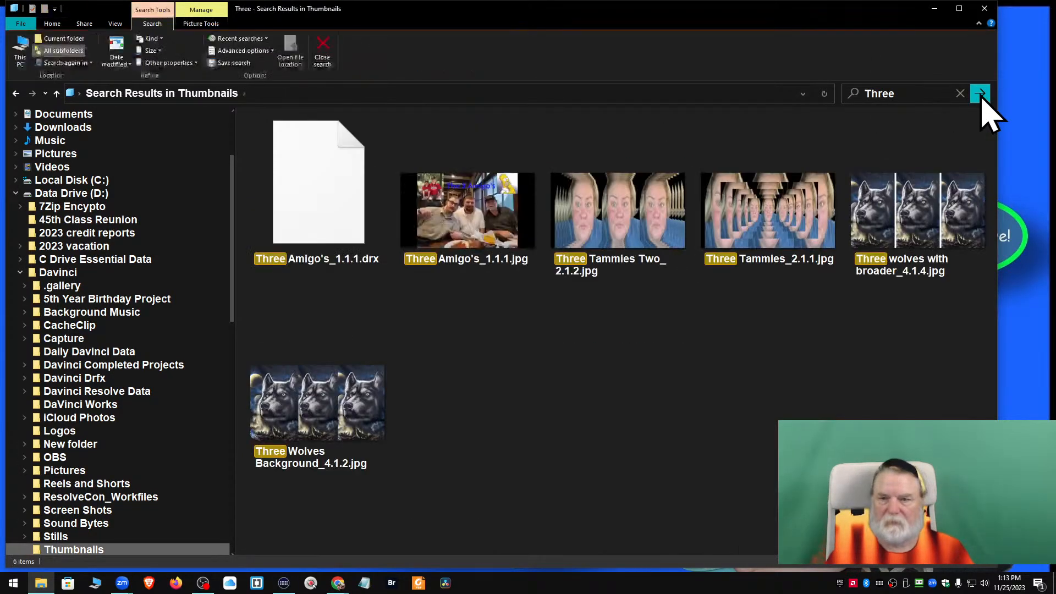
Open the exported image Three Amigo's_1.1.1.jpg in the photo viewer and maximize its window
{"action": "left_click", "coordinate": [474, 218]}
{"action": "double_click", "coordinate": [475, 219]}
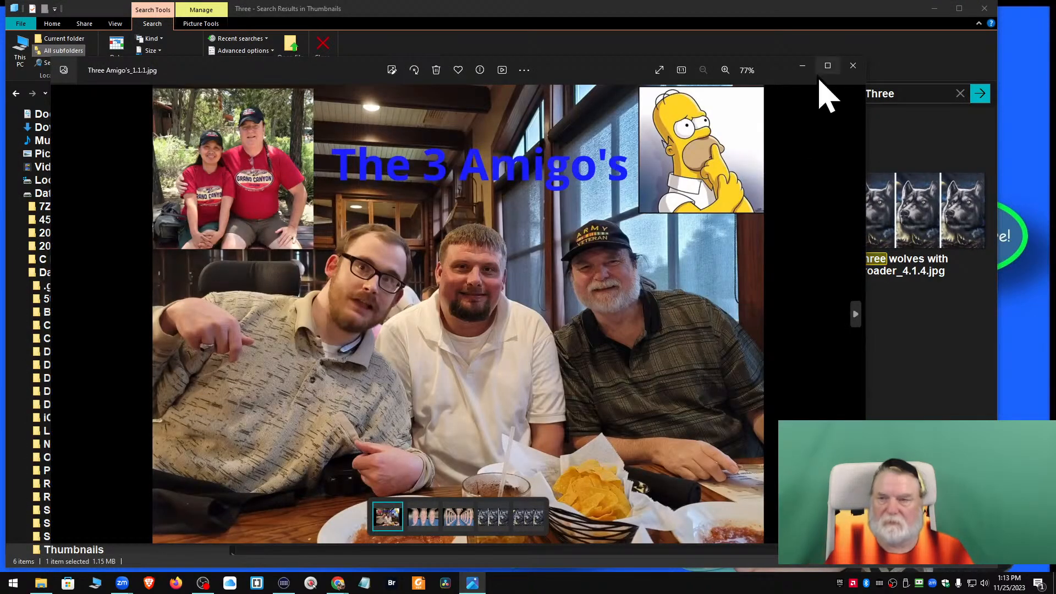
{"action": "left_click", "coordinate": [984, 8]}
{"action": "left_click", "coordinate": [828, 66]}
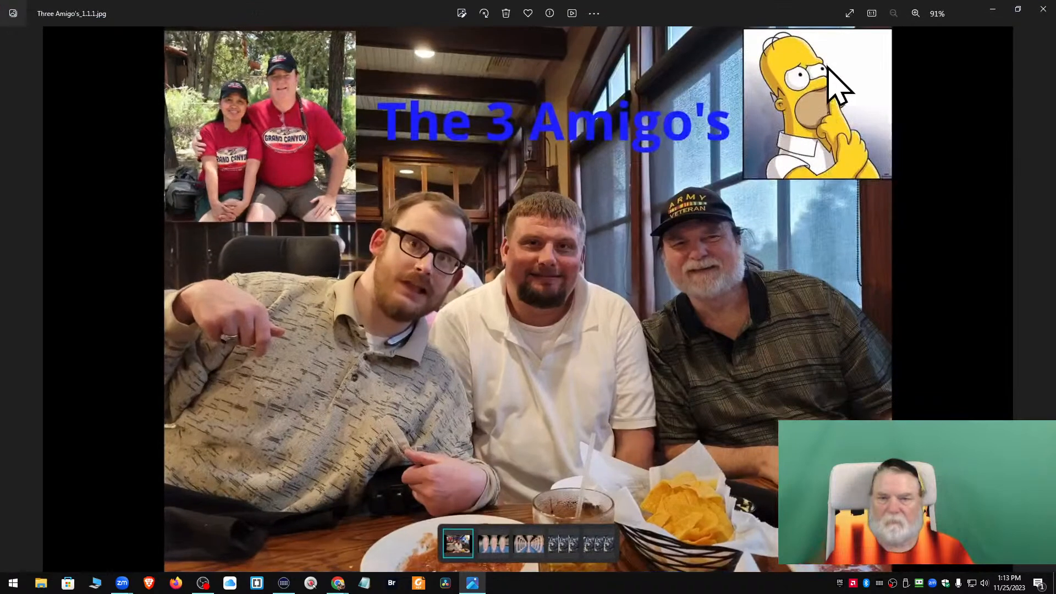